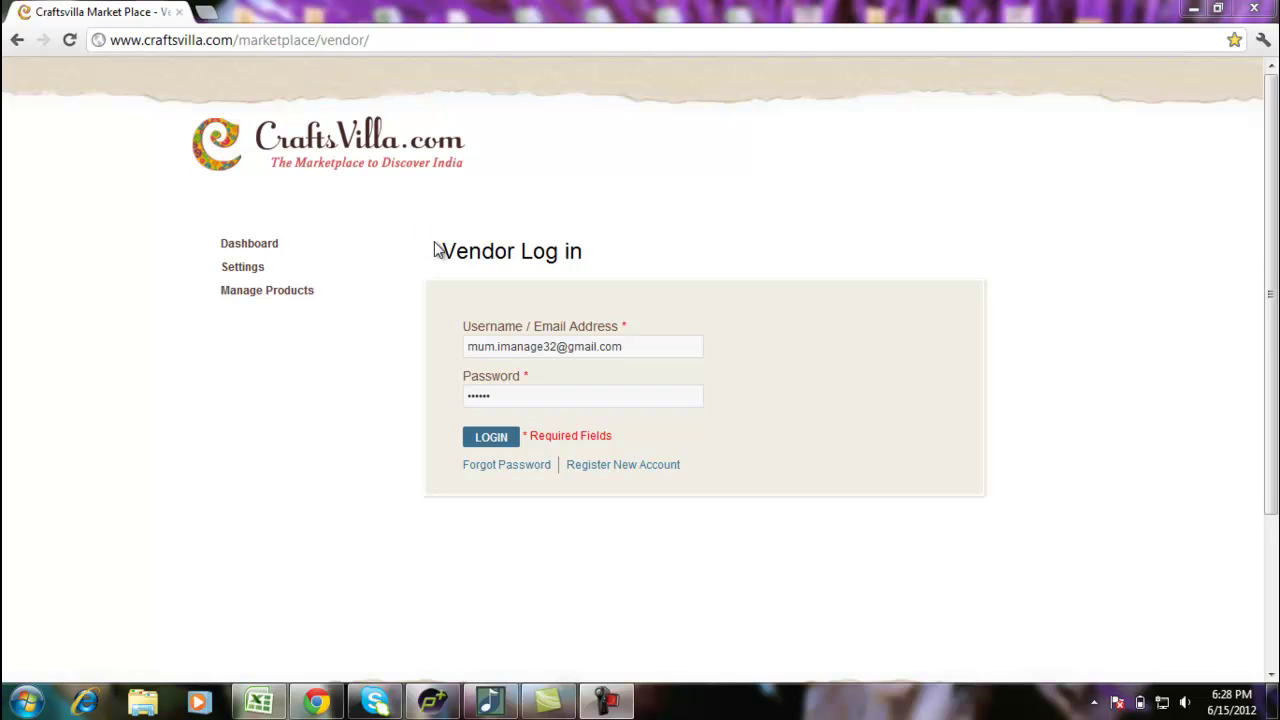
Log in to the vendor account with the prefilled credentials and look over the vendor navigation options
{"action": "left_click", "coordinate": [490, 440]}
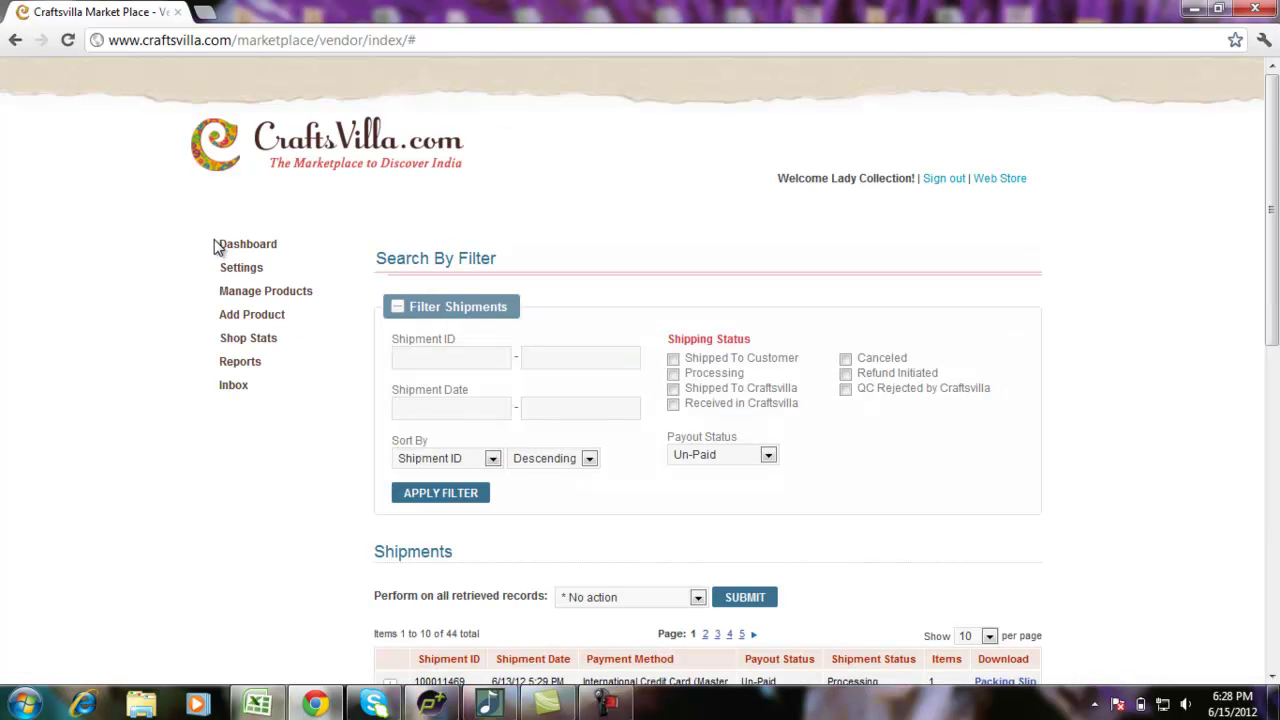
{"action": "left_click_drag", "start_coordinate": [214, 239], "coordinate": [271, 397]}
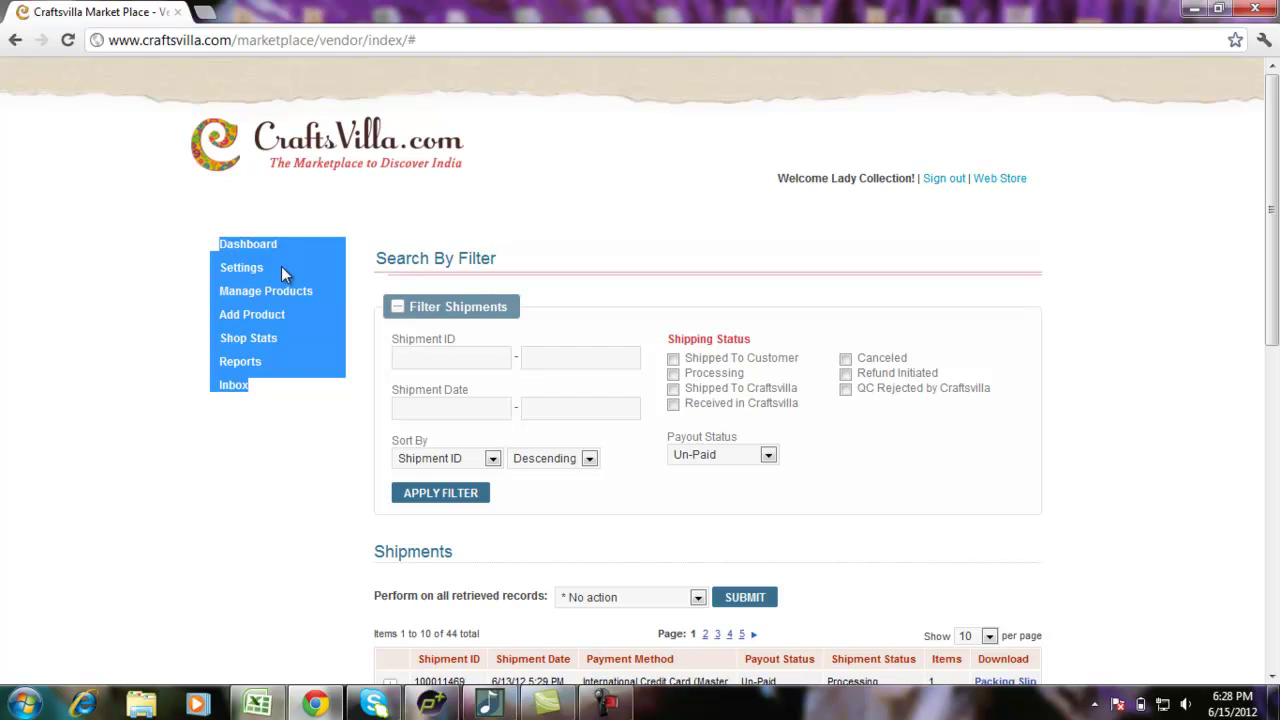
{"action": "left_click", "coordinate": [164, 300]}
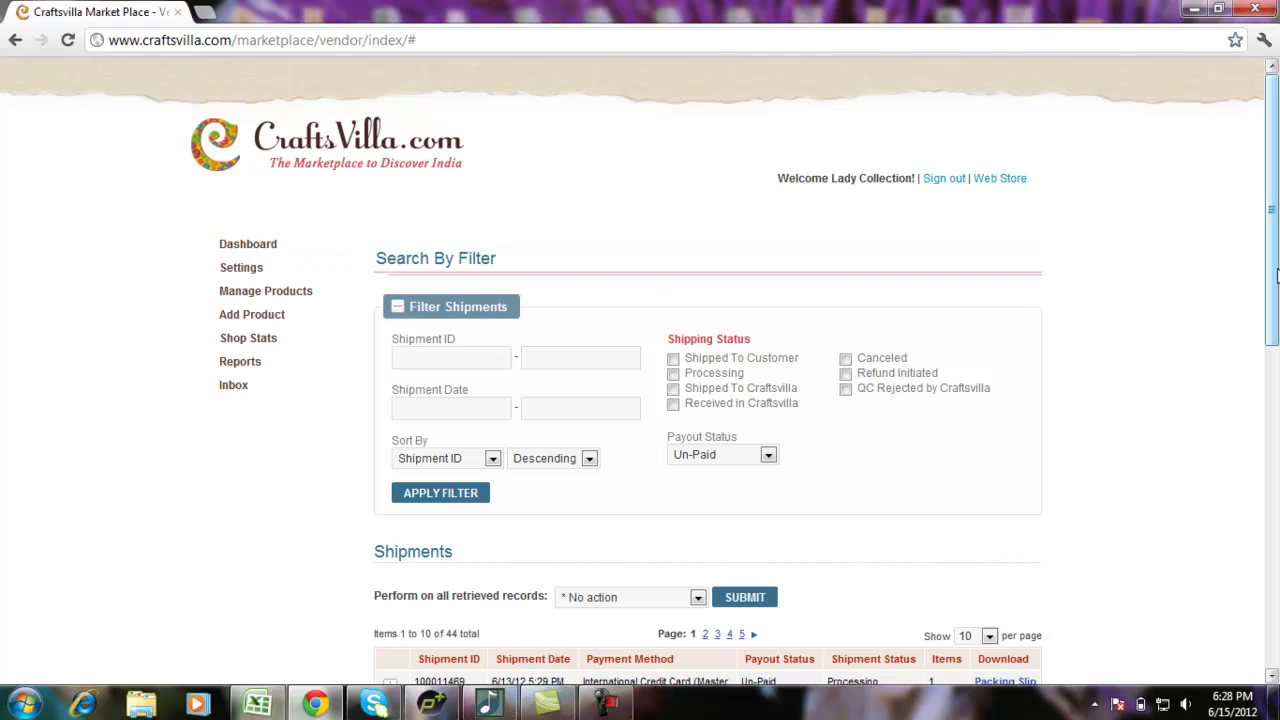
Expand the 6/13/12 shipment in the Shipments list and review its order item and quantity
{"action": "left_click_drag", "start_coordinate": [1276, 276], "coordinate": [1274, 313]}
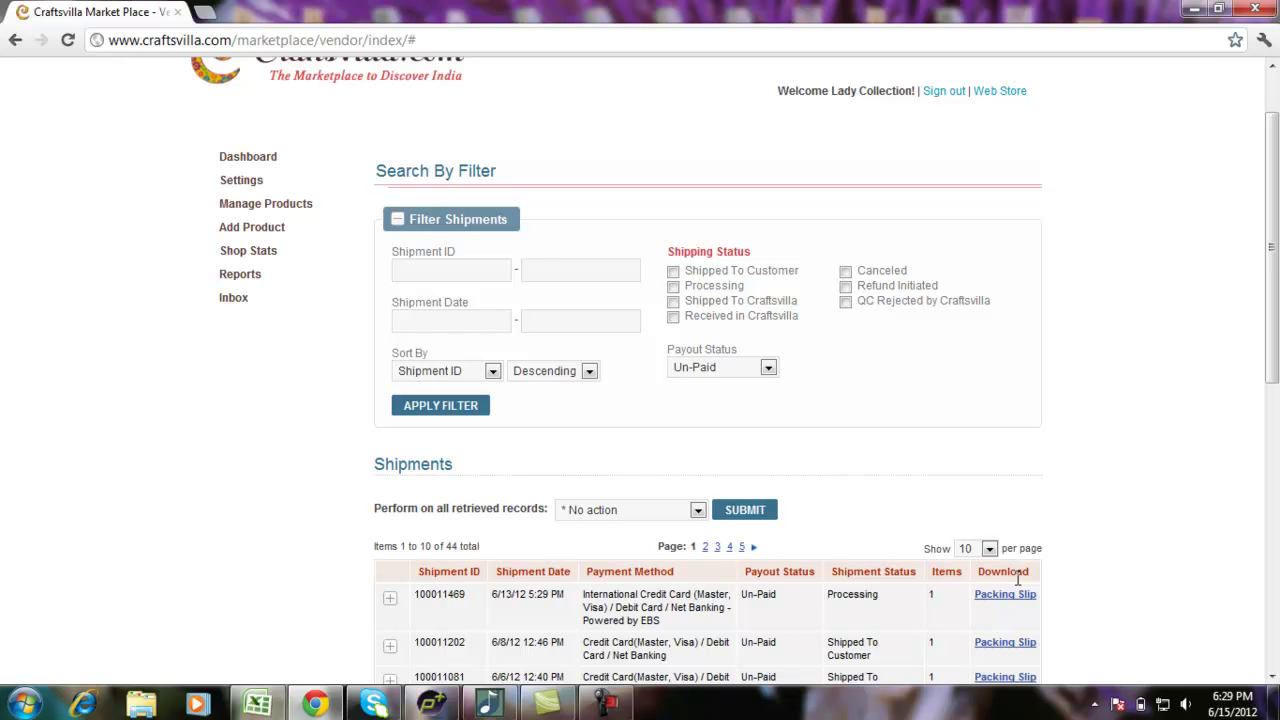
{"action": "mouse_move", "coordinate": [1273, 352]}
{"action": "left_mouse_down"}
{"action": "mouse_move", "coordinate": [1276, 398]}
{"action": "mouse_move", "coordinate": [1276, 356]}
{"action": "left_mouse_up"}
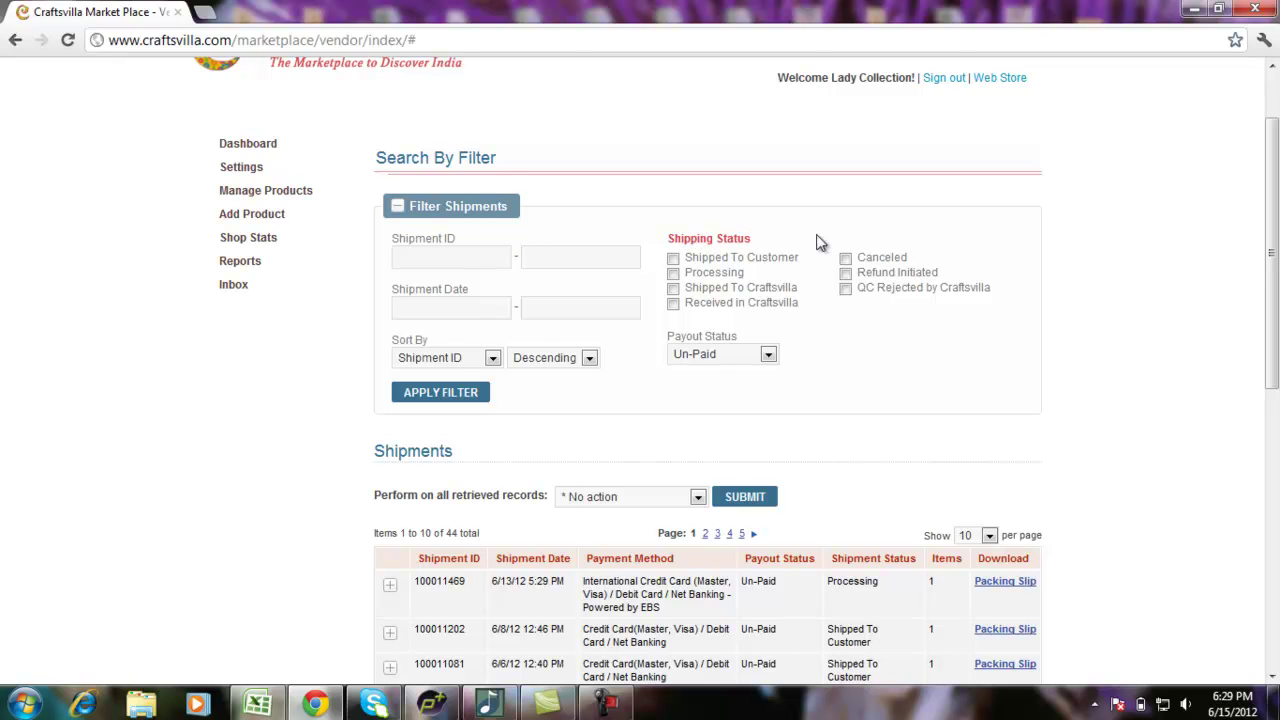
{"action": "left_click_drag", "start_coordinate": [1274, 308], "coordinate": [1275, 380]}
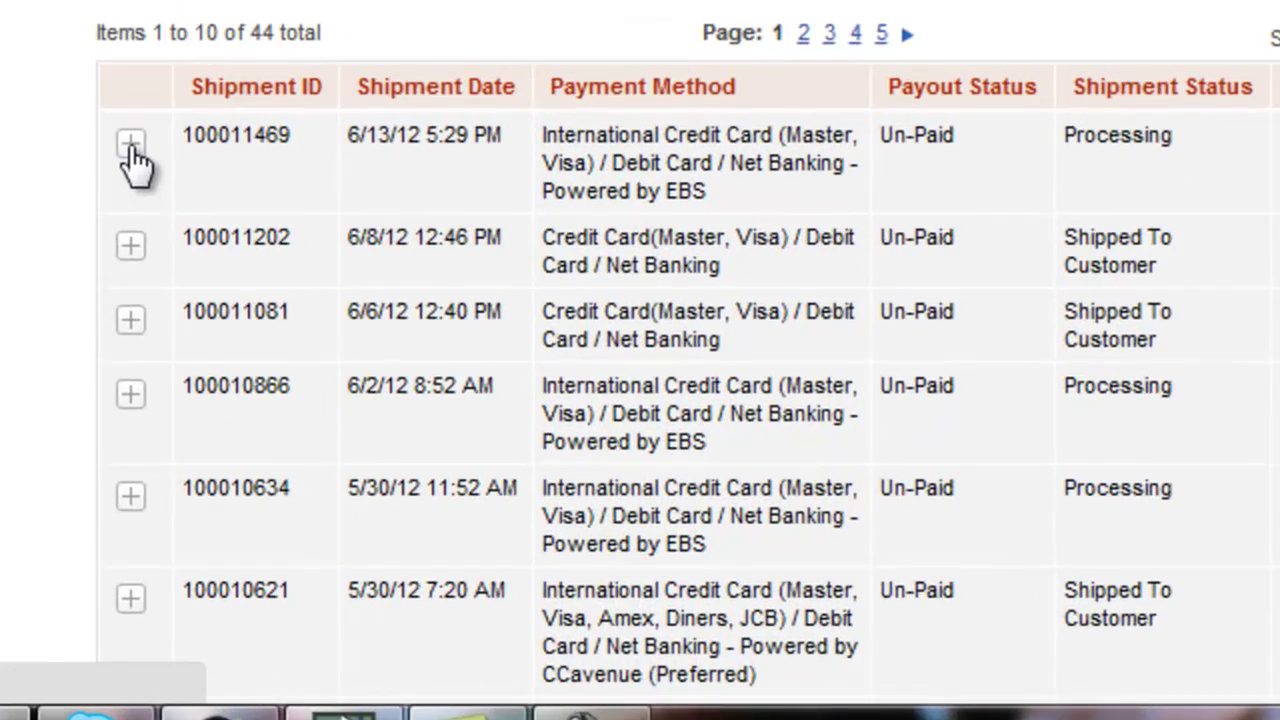
{"action": "left_click", "coordinate": [391, 425]}
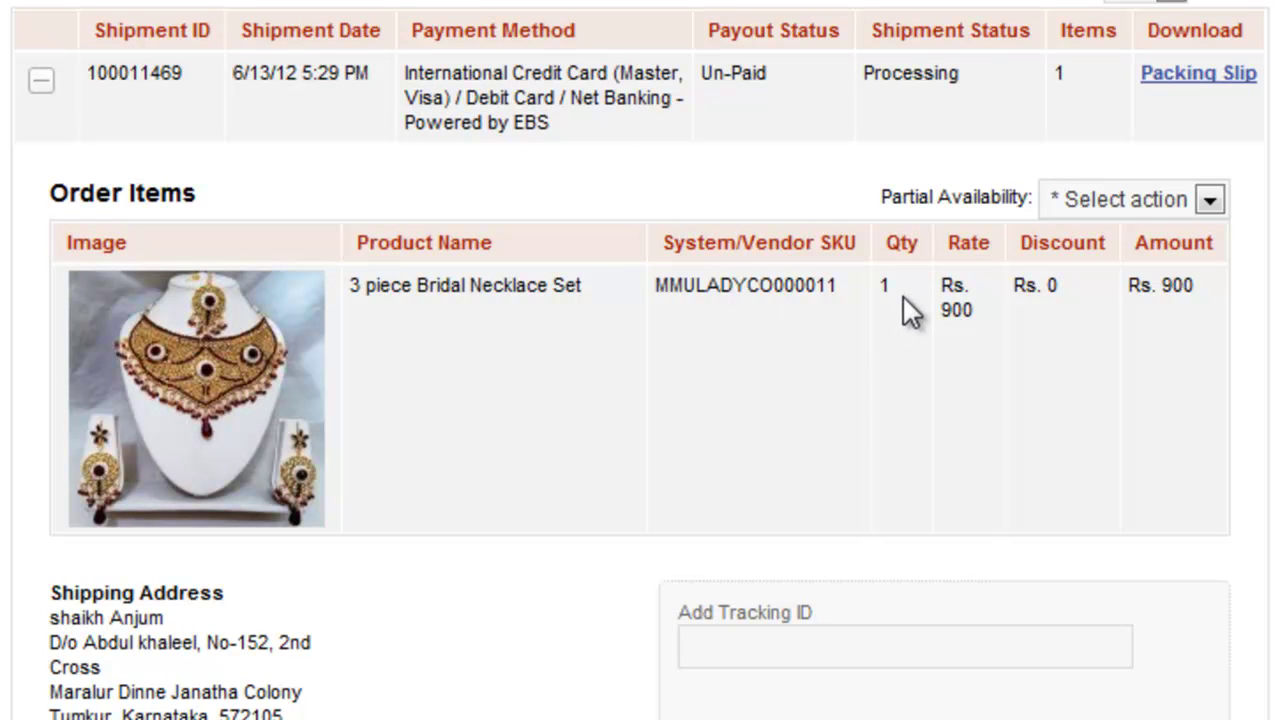
{"action": "left_click_drag", "start_coordinate": [904, 292], "coordinate": [871, 289]}
{"action": "left_click", "coordinate": [928, 306]}
Enter tracking ID D12345 and courier name DTDC for the 6/13/12 shipment, leaving the comment empty
{"action": "scroll", "coordinate": [640, 360], "scroll_direction": "down", "scroll_amount": 2}
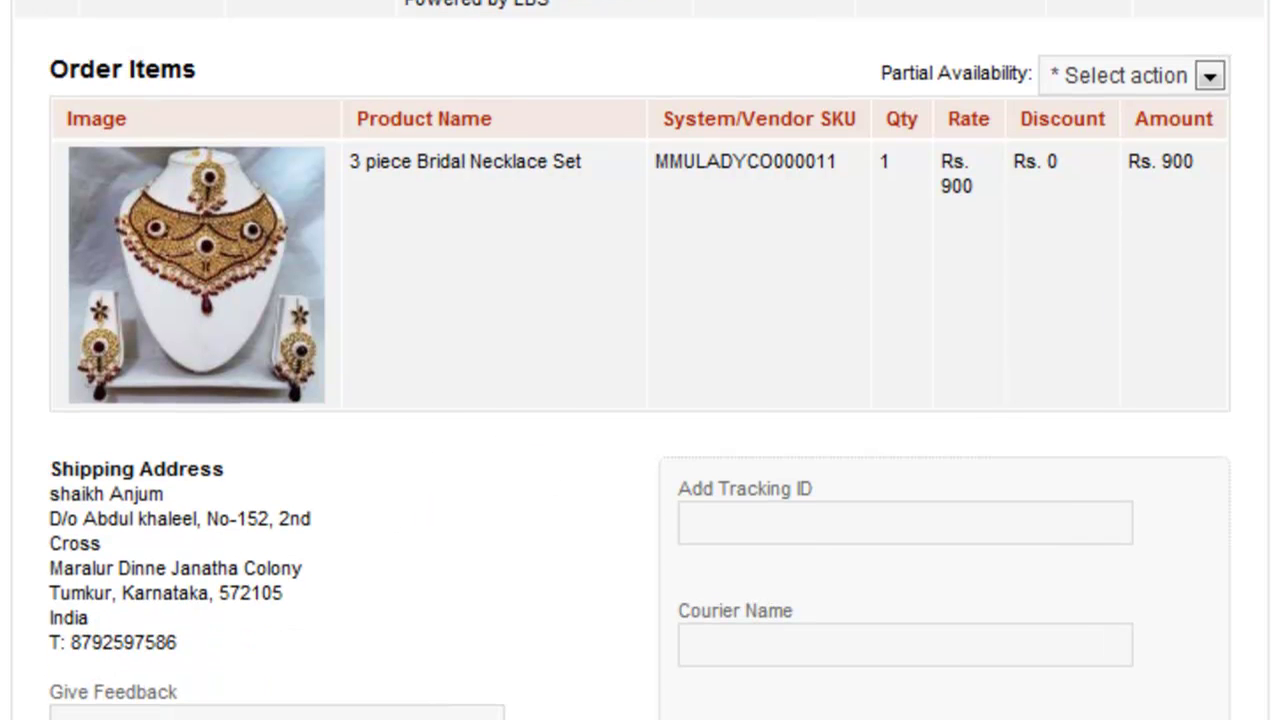
{"action": "scroll", "coordinate": [640, 360], "scroll_direction": "down", "scroll_amount": 4}
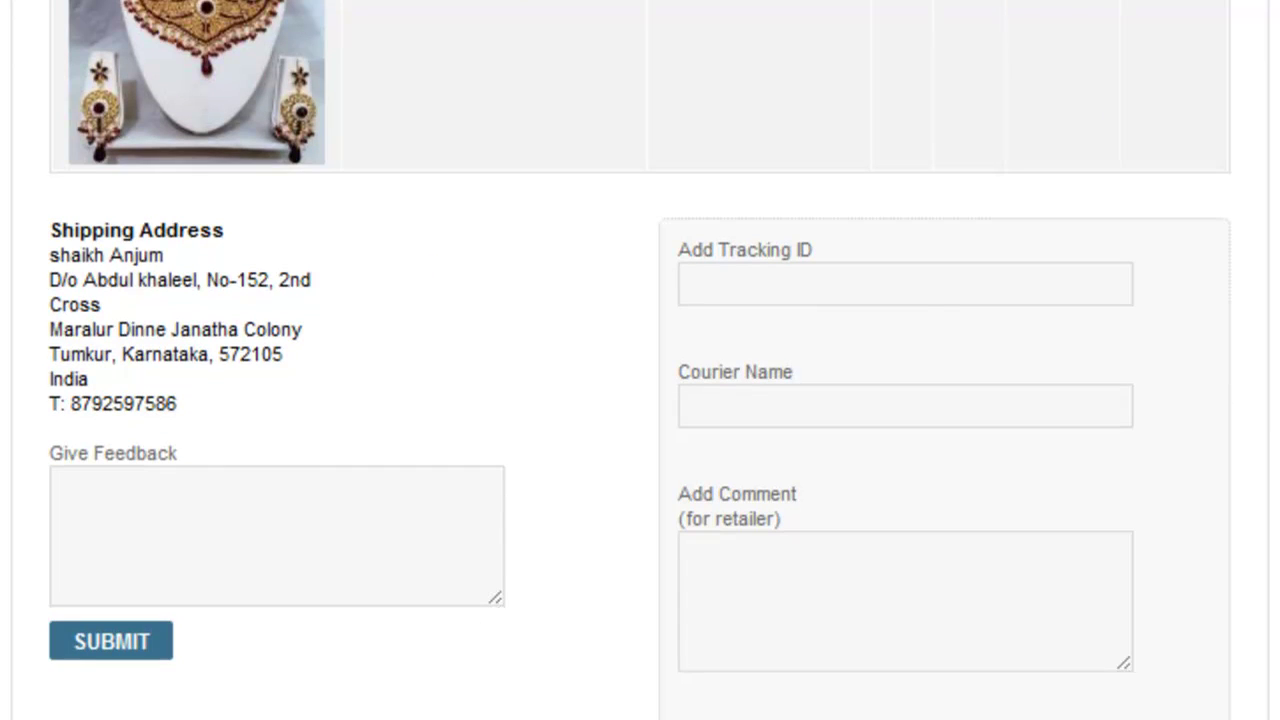
{"action": "left_click", "coordinate": [938, 287]}
{"action": "type", "text": "D12345"}
{"action": "left_click", "coordinate": [758, 413]}
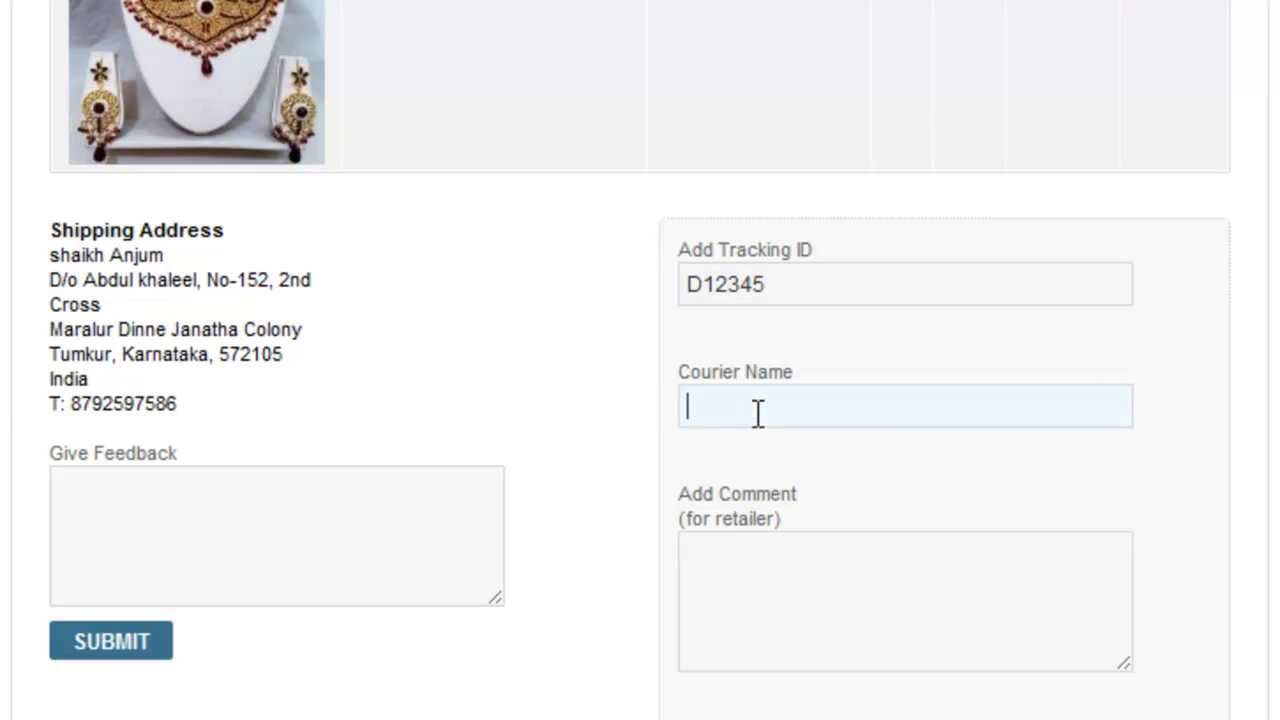
{"action": "type", "text": "DTDC"}
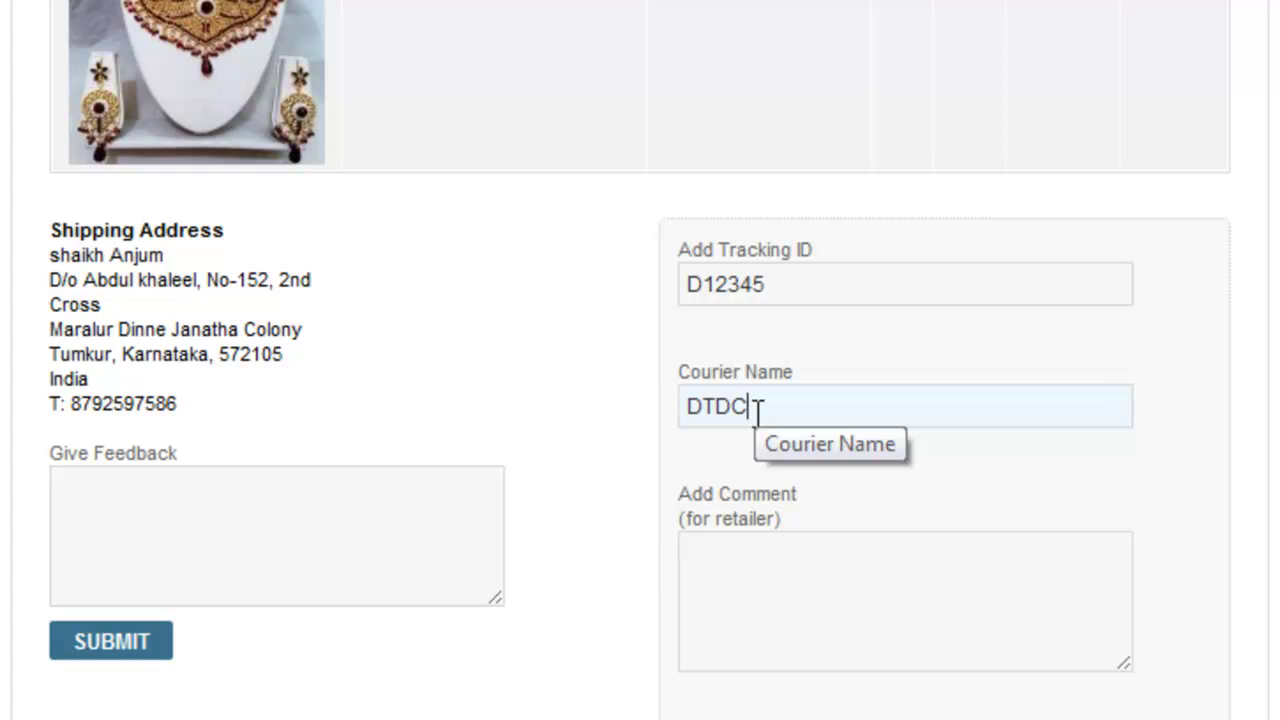
{"action": "left_click", "coordinate": [791, 605]}
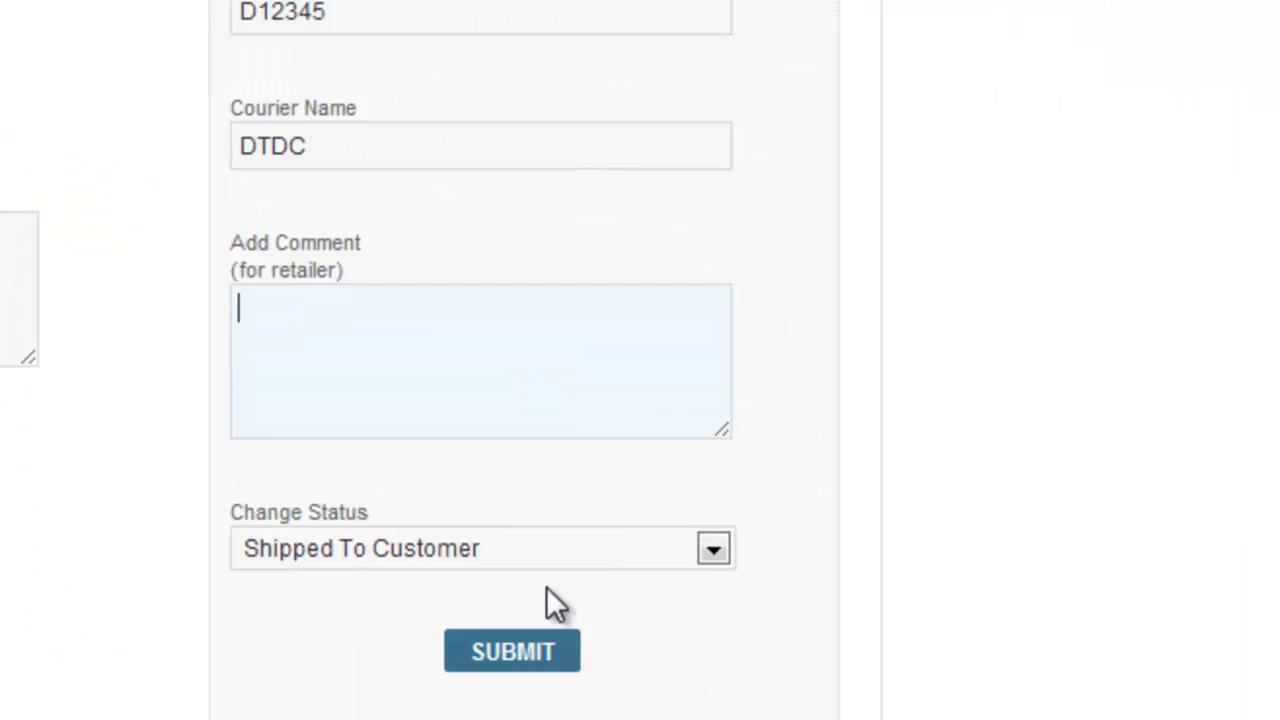
Check the shipping address of the 6/13/12 shipment and choose Shipped To Customer as its status
{"action": "left_click", "coordinate": [554, 553]}
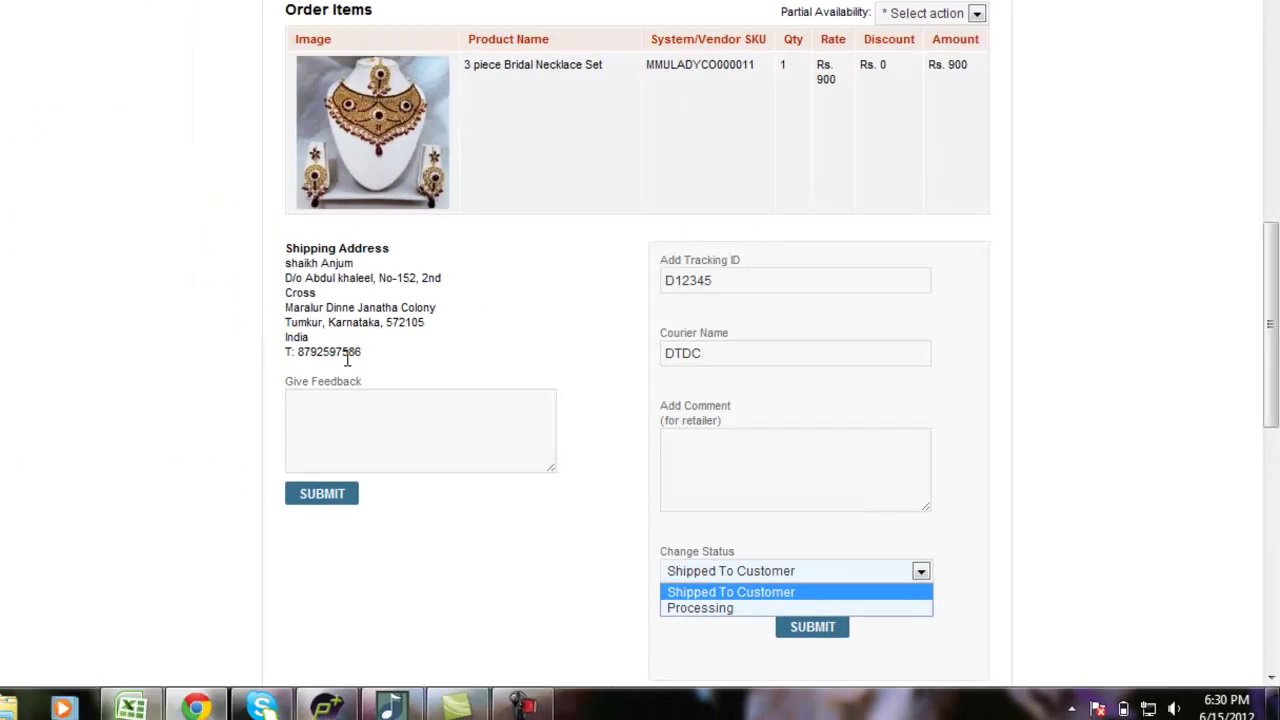
{"action": "left_click", "coordinate": [347, 360]}
{"action": "left_click_drag", "start_coordinate": [317, 352], "coordinate": [282, 264]}
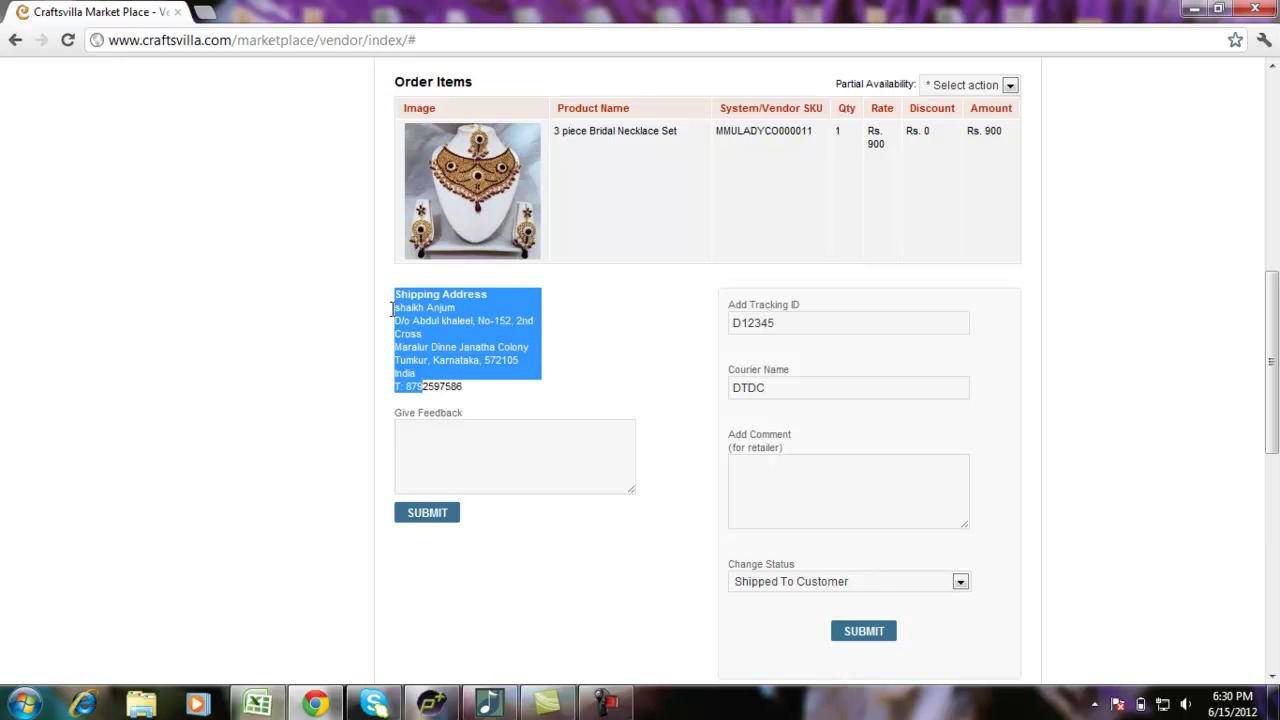
{"action": "left_click", "coordinate": [786, 581]}
{"action": "left_click", "coordinate": [818, 600]}
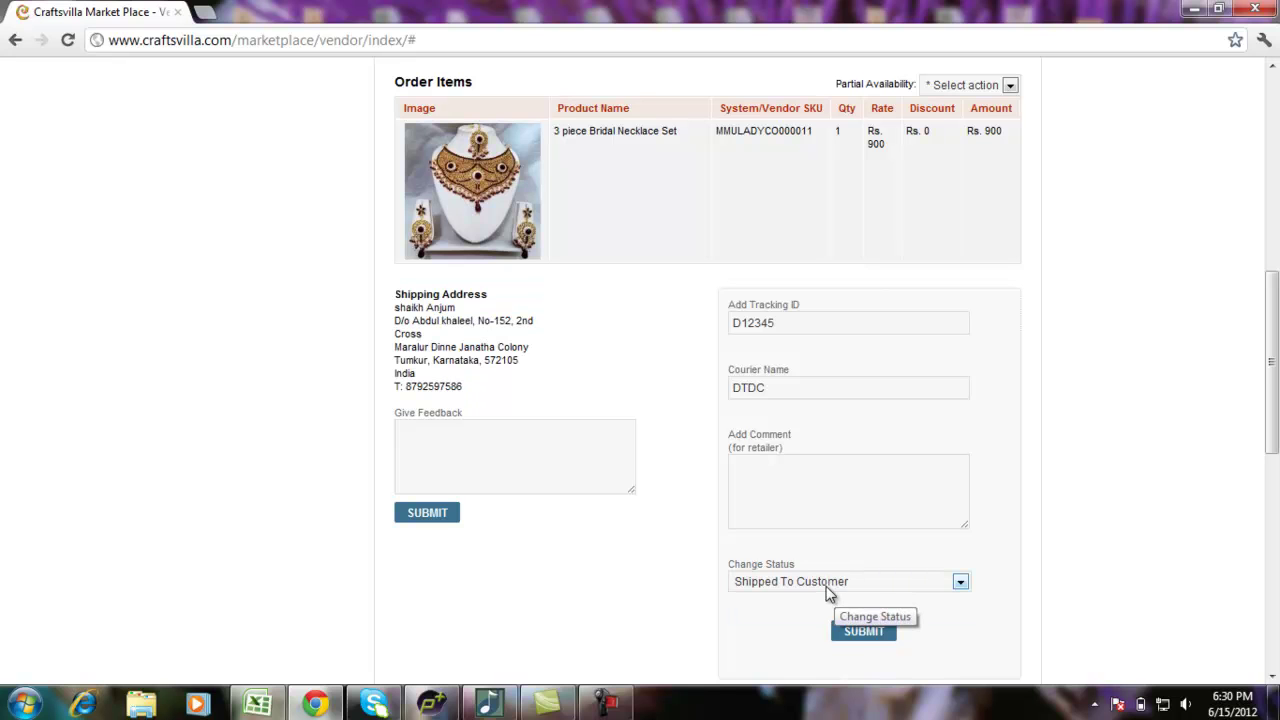
{"action": "left_click", "coordinate": [826, 590]}
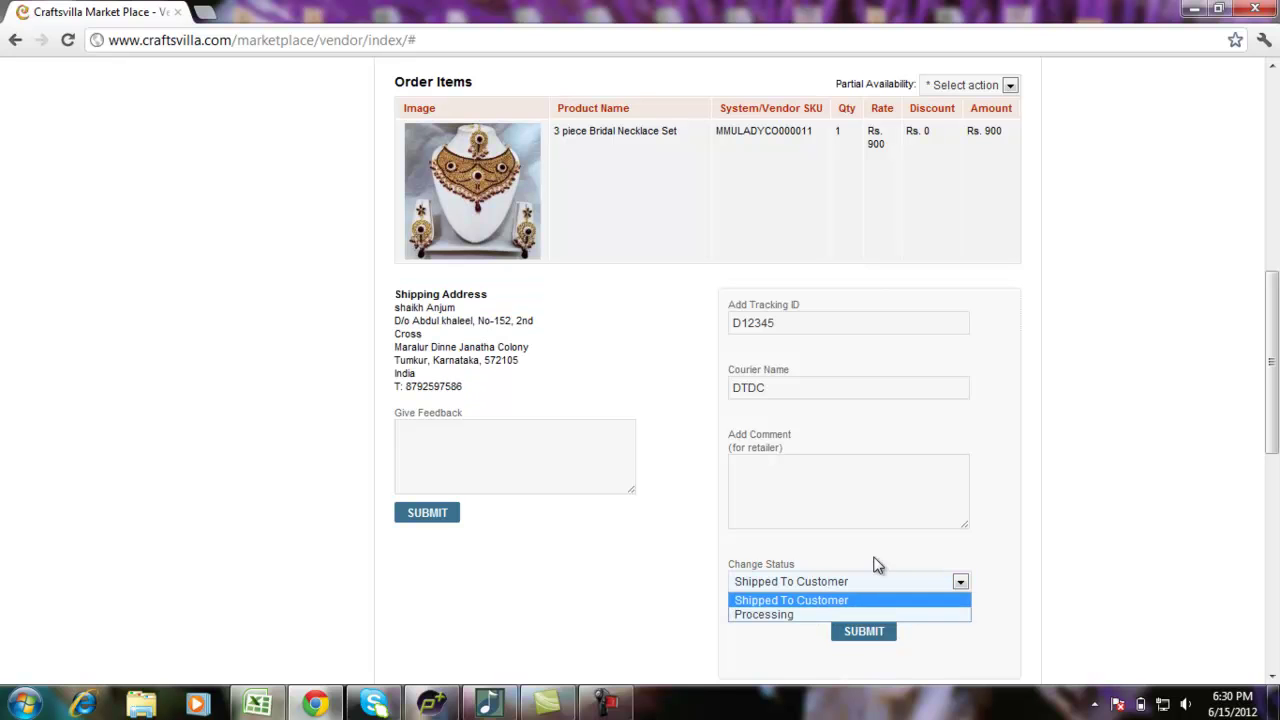
{"action": "left_click", "coordinate": [876, 565]}
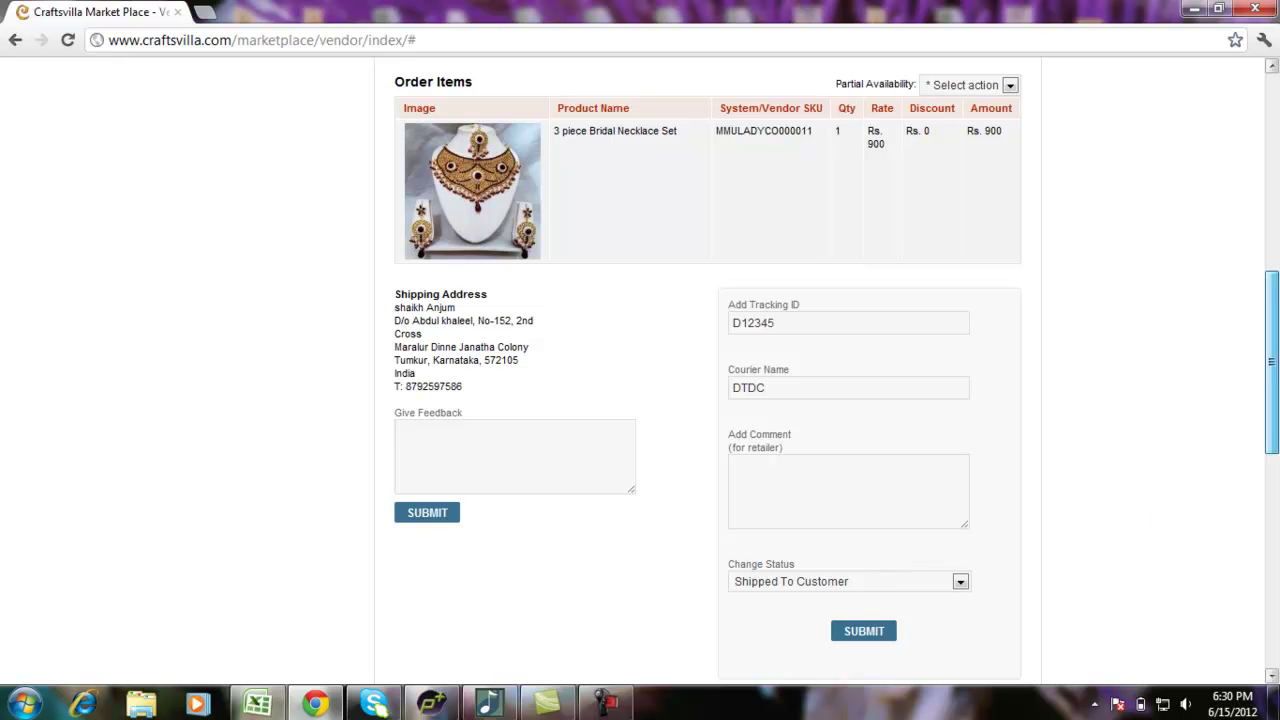
Review the remaining details of the 6/13/12 shipment, including the Give Feedback field
{"action": "left_click_drag", "start_coordinate": [1272, 362], "coordinate": [1272, 401]}
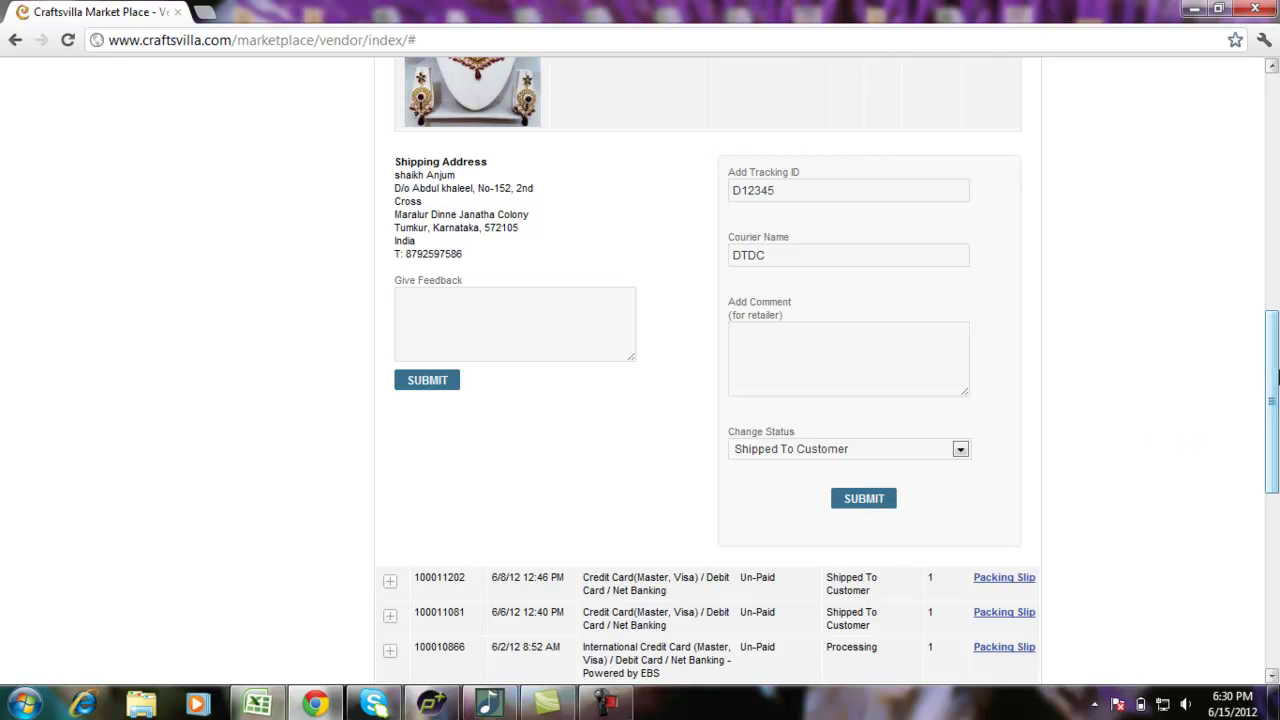
{"action": "left_click_drag", "start_coordinate": [1277, 375], "coordinate": [1277, 290]}
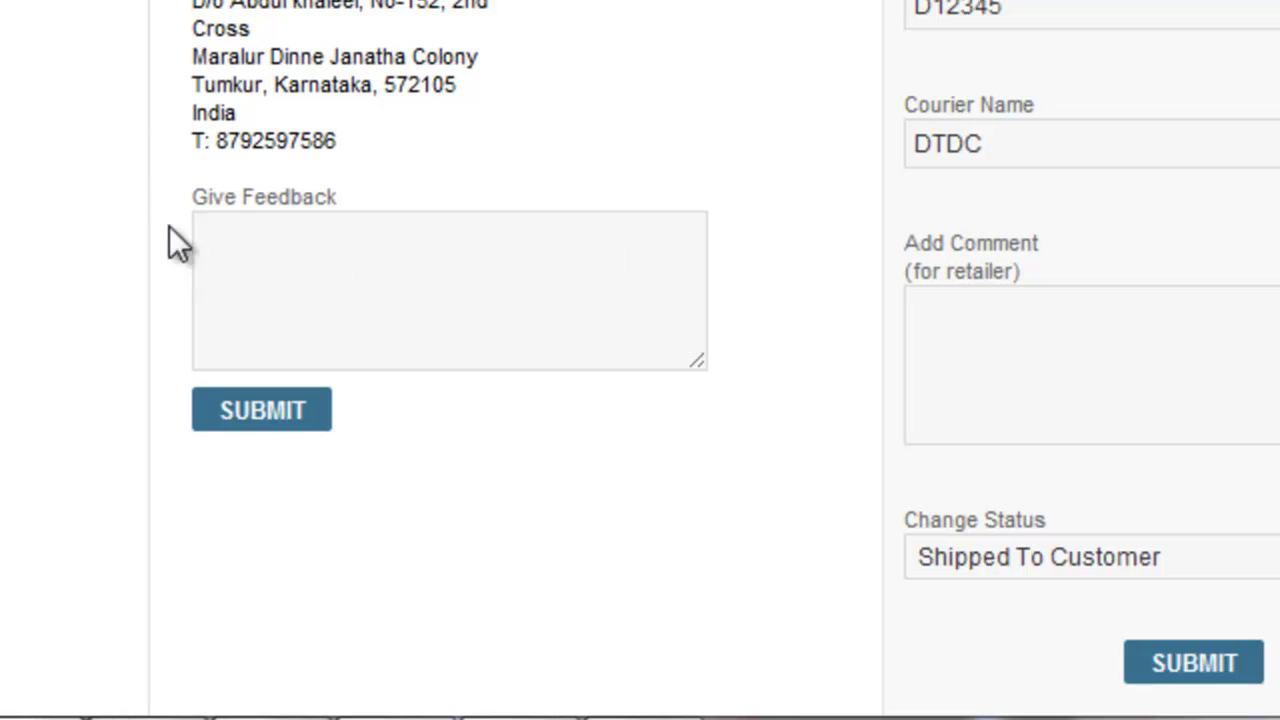
{"action": "left_click_drag", "start_coordinate": [194, 209], "coordinate": [380, 206]}
{"action": "left_click", "coordinate": [367, 272]}
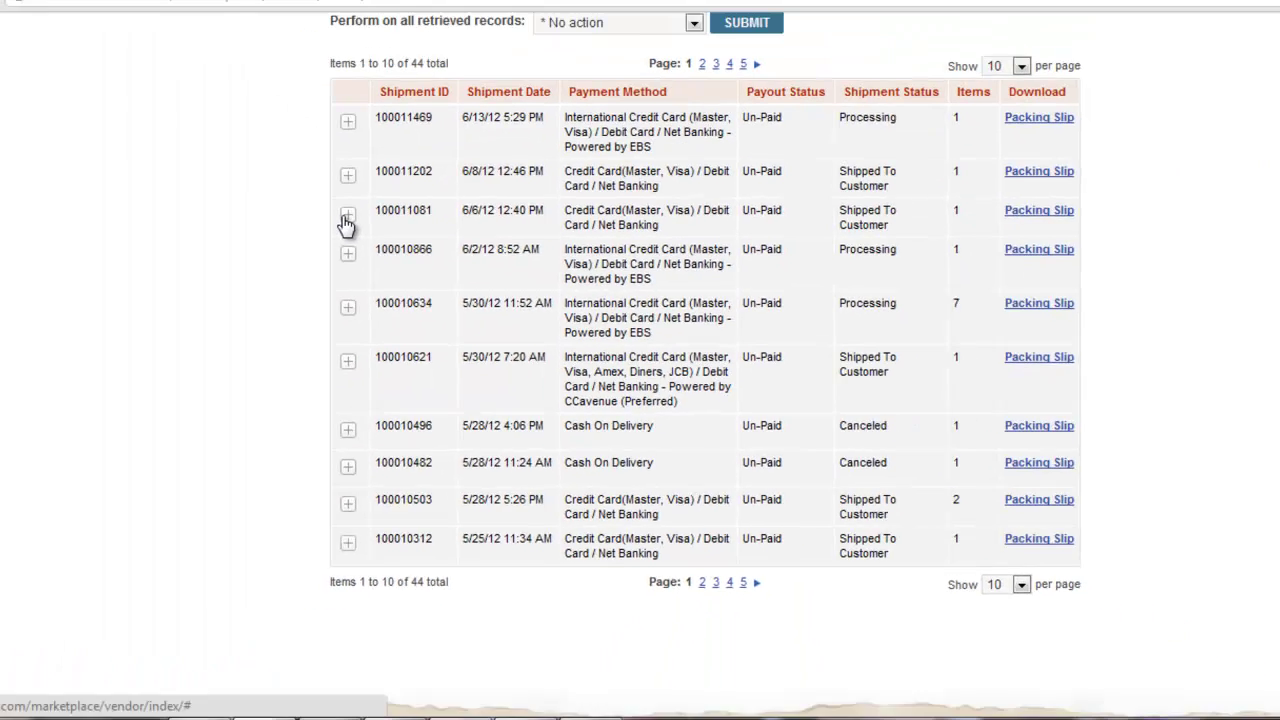
Expand the 6/6/12 shipment and review its order item, tracking details and international shipping address
{"action": "left_click", "coordinate": [346, 219]}
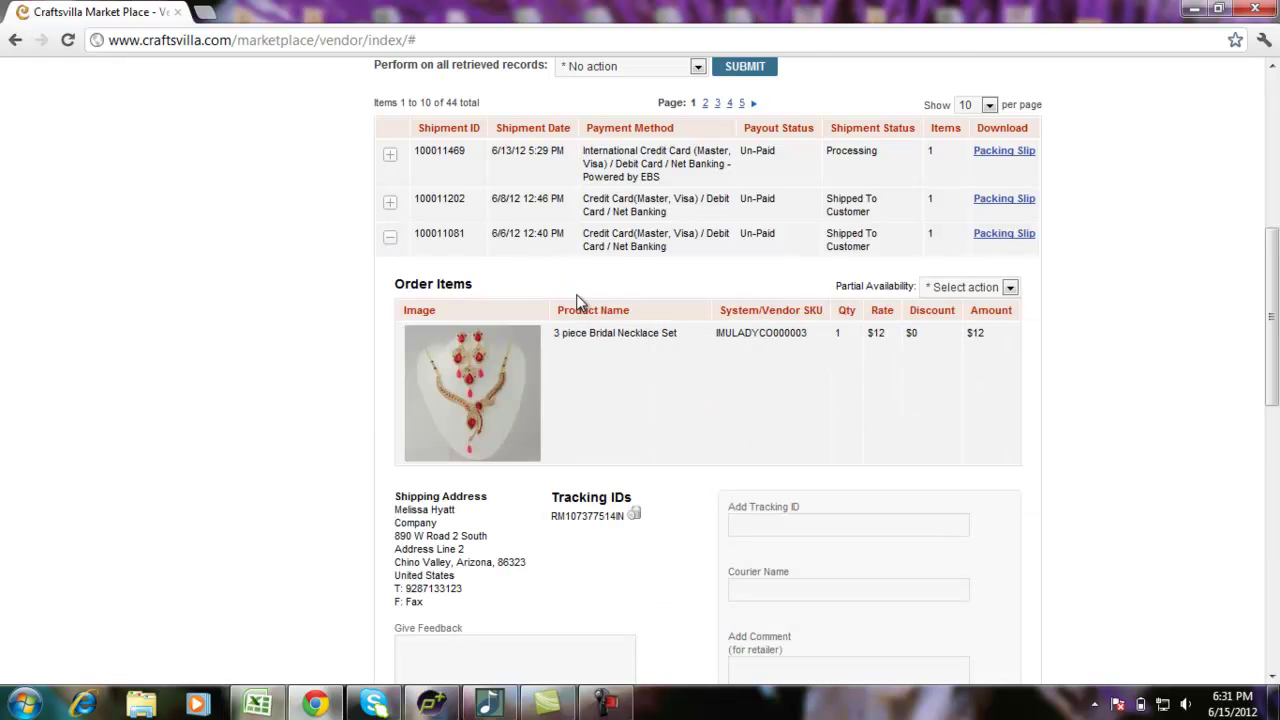
{"action": "left_click_drag", "start_coordinate": [1272, 329], "coordinate": [1273, 355]}
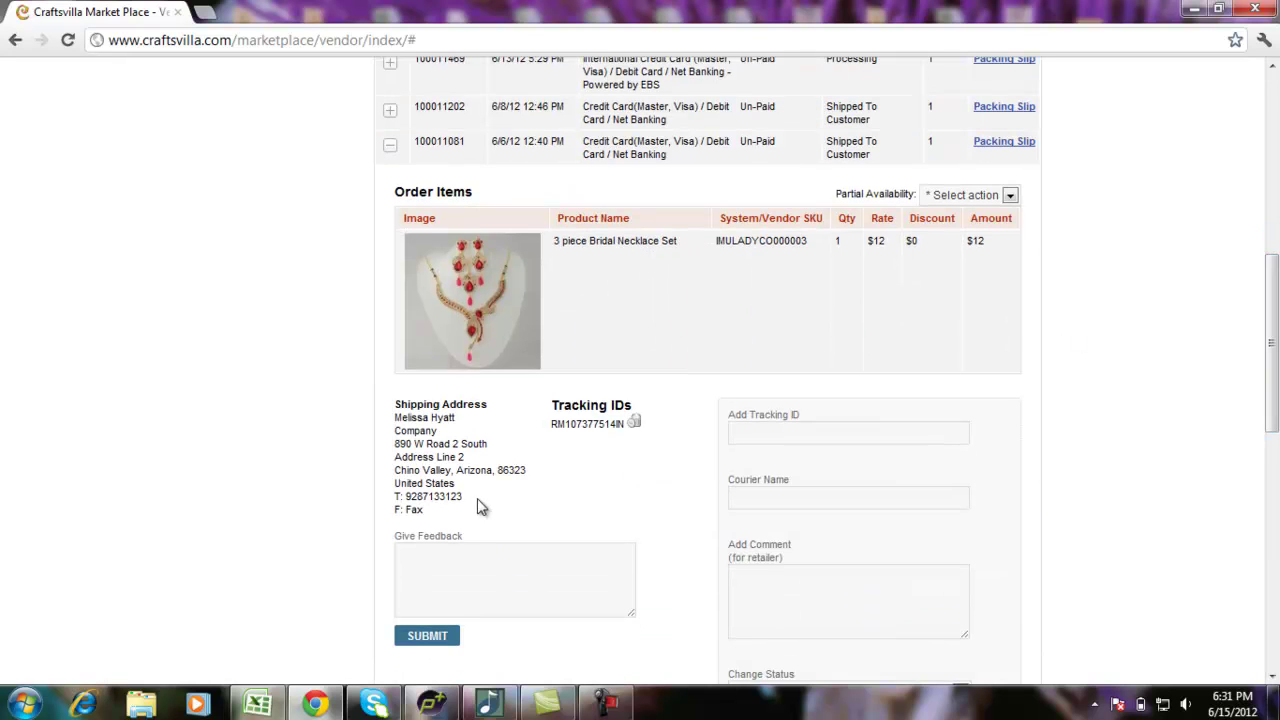
{"action": "left_click_drag", "start_coordinate": [474, 507], "coordinate": [431, 470]}
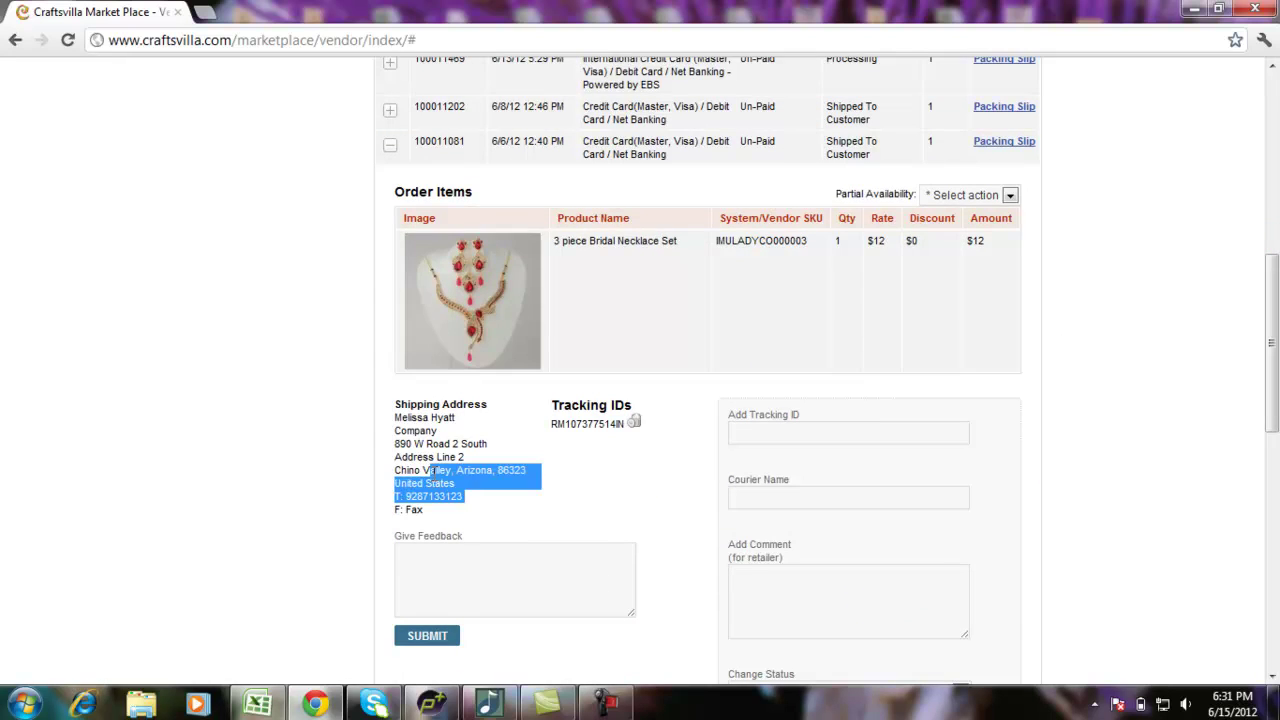
{"action": "left_click", "coordinate": [520, 492]}
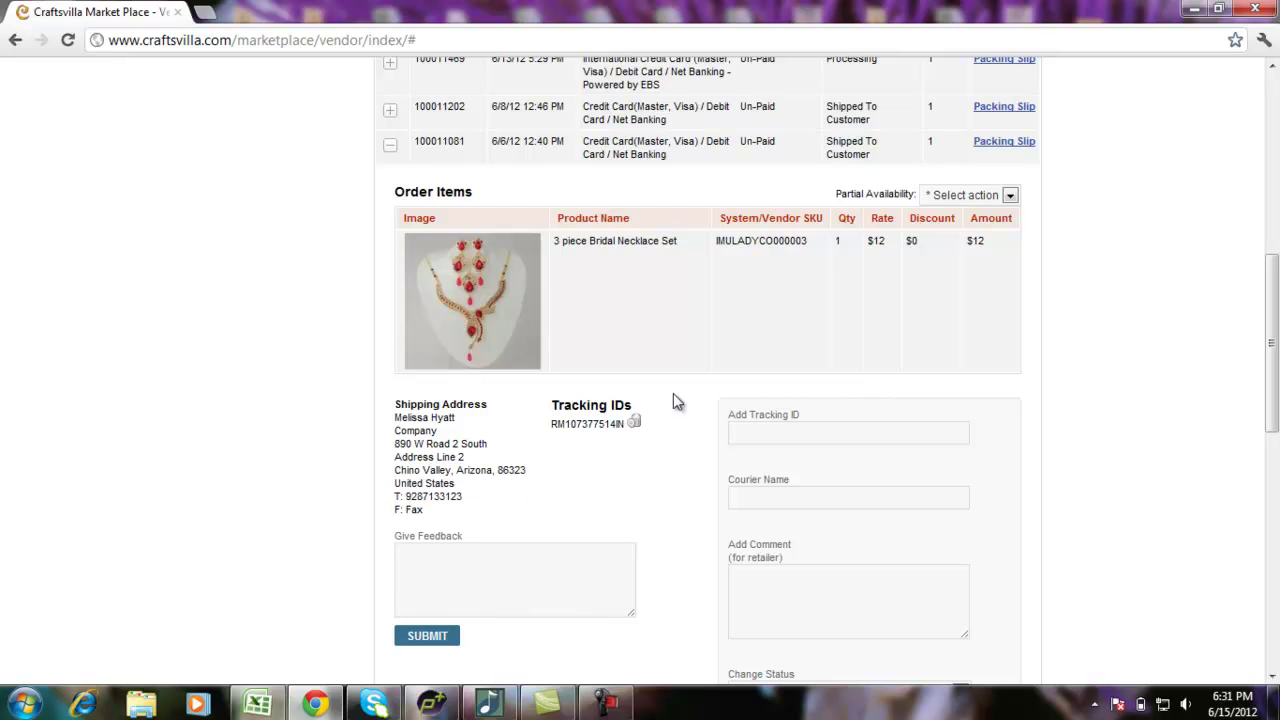
Examine the tracking ID and courier fields and the available status options of the 6/6/12 shipment
{"action": "left_click", "coordinate": [801, 437]}
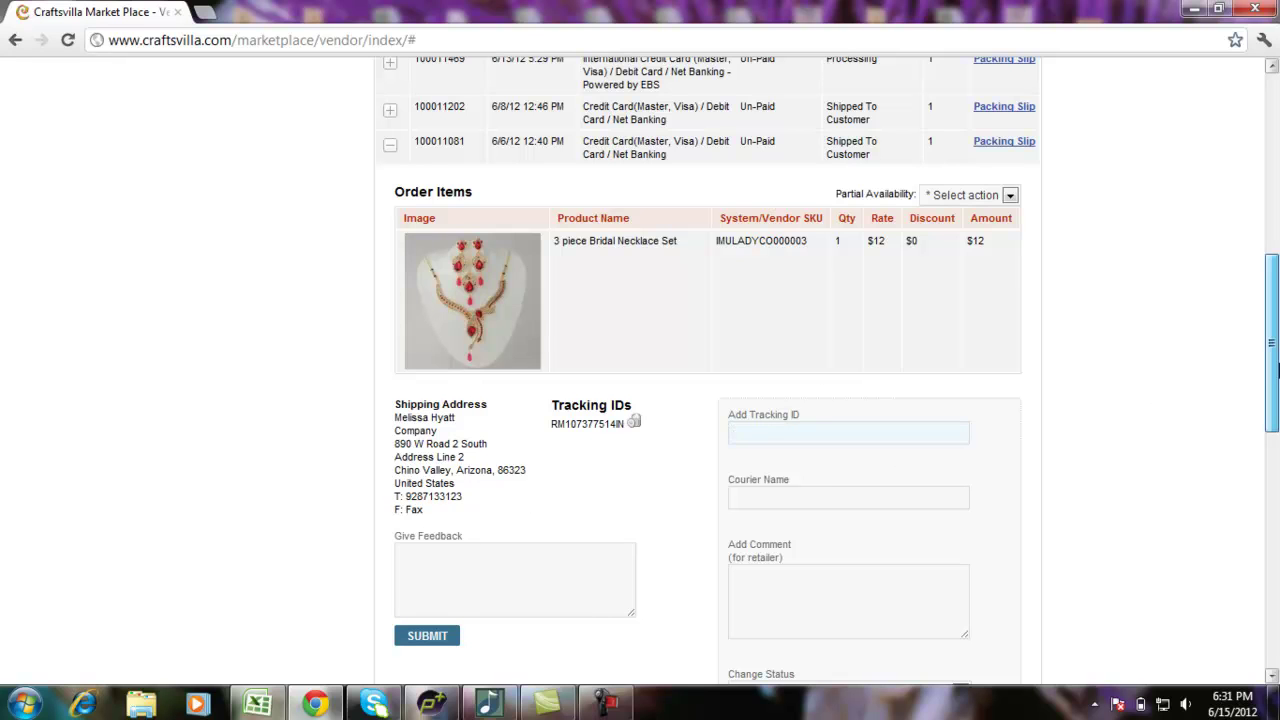
{"action": "scroll", "coordinate": [1277, 370], "scroll_direction": "down", "scroll_amount": 1}
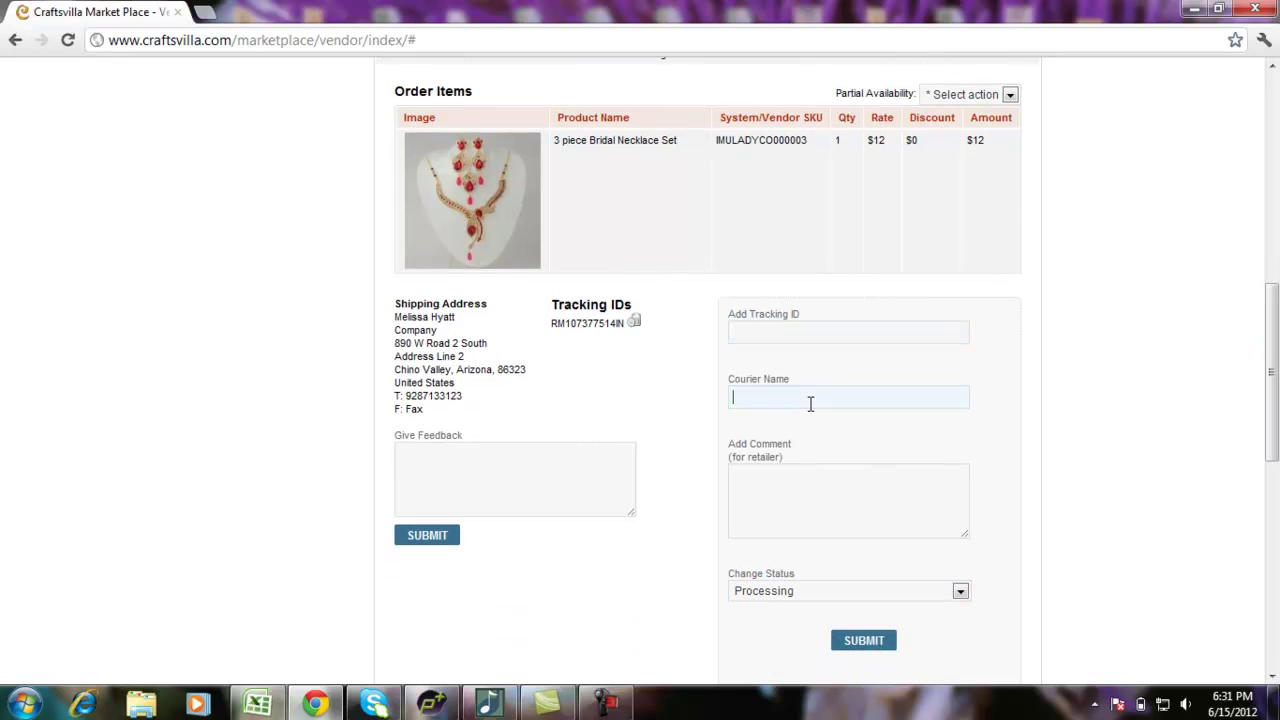
{"action": "left_click", "coordinate": [819, 592]}
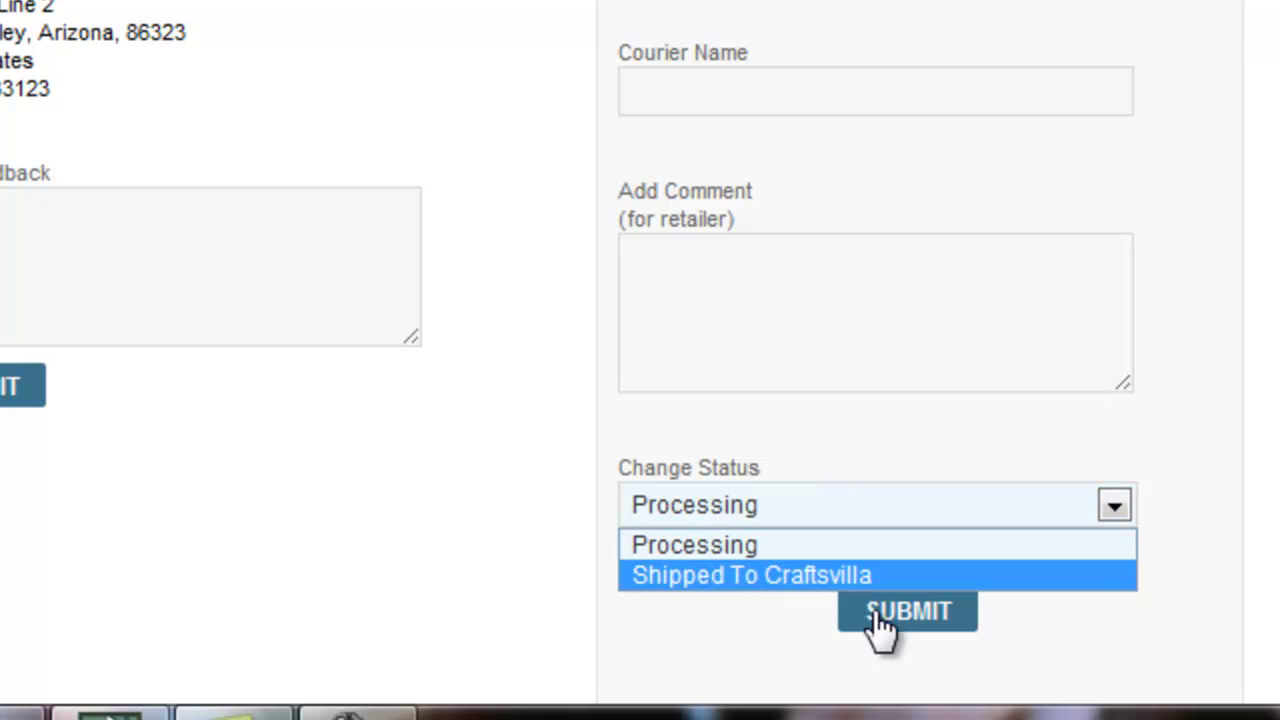
{"action": "left_click", "coordinate": [131, 289]}
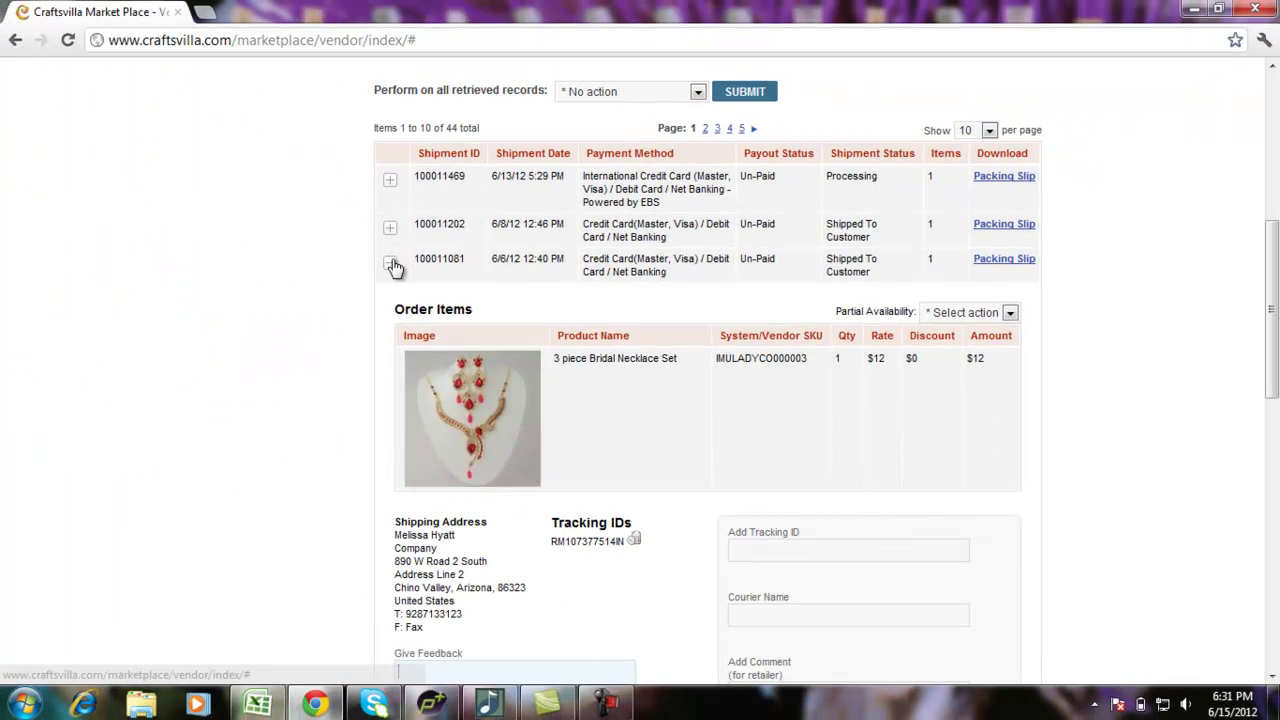
Collapse the 6/6/12 shipment and download the packing slip of the 6/13/12 shipment
{"action": "left_click", "coordinate": [390, 263]}
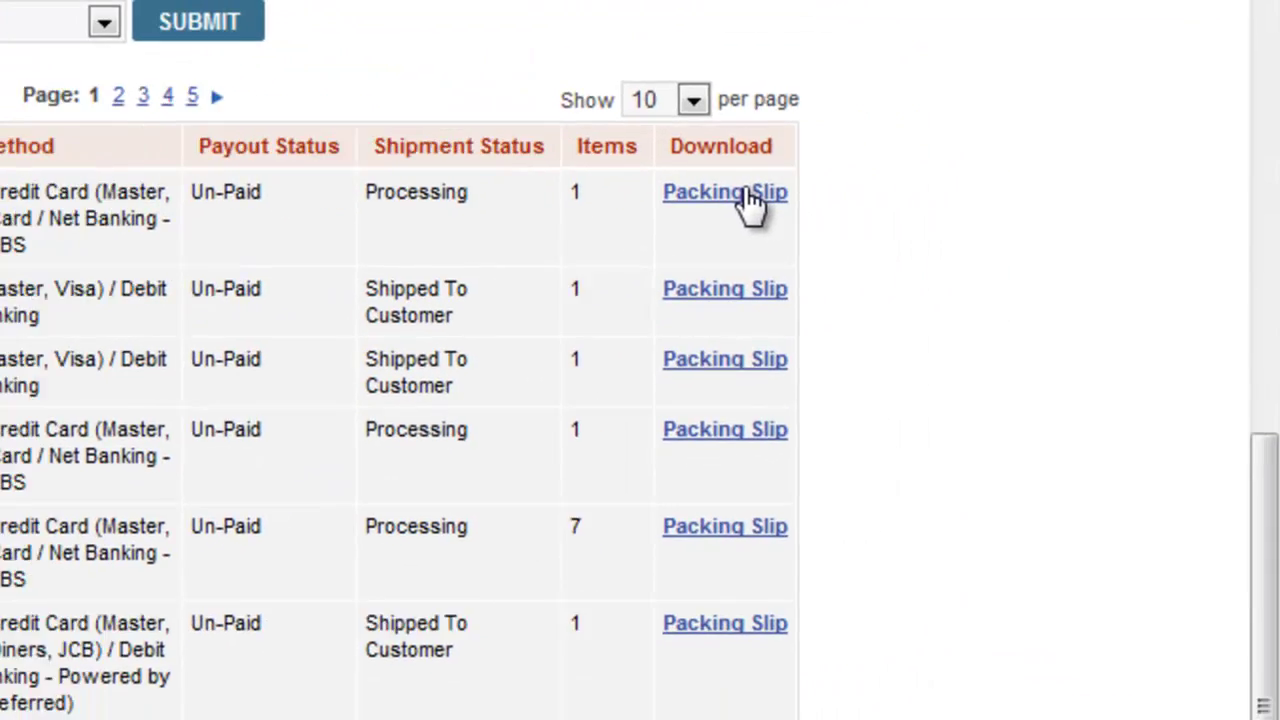
{"action": "left_click", "coordinate": [746, 195]}
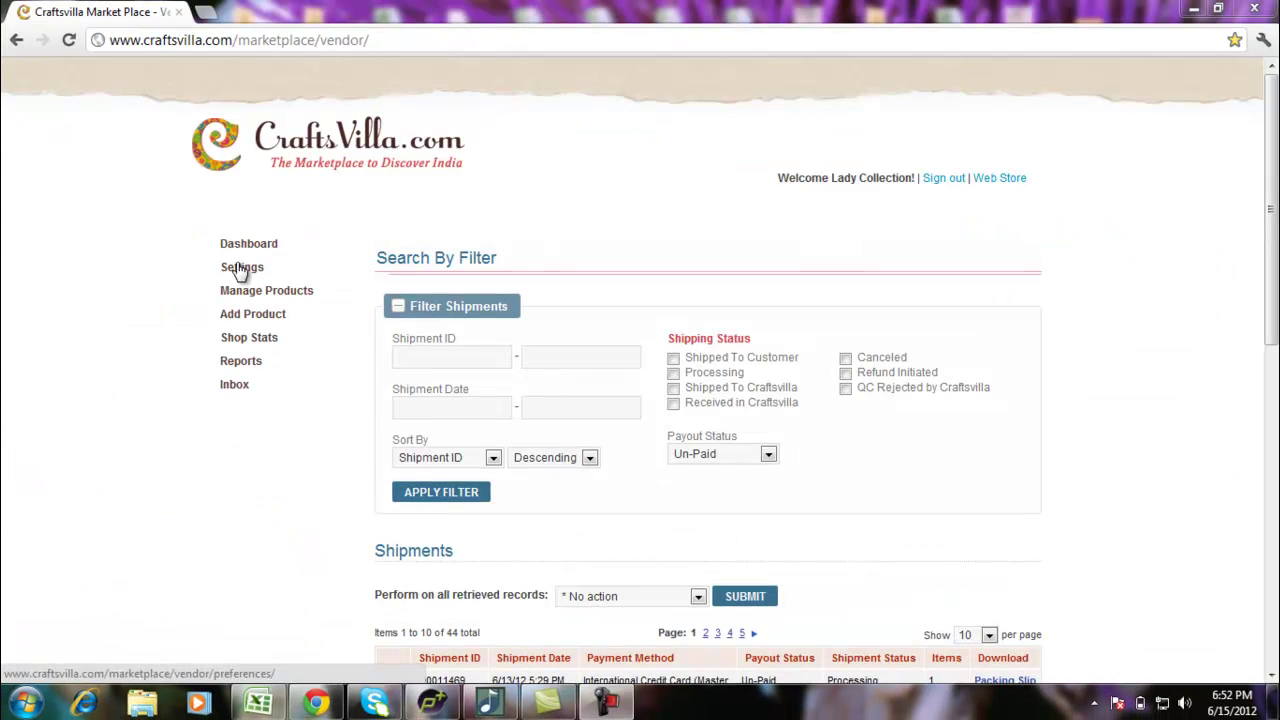
Open the vendor settings and review the Account Information and Vendor Bank And other Details sections
{"action": "left_click", "coordinate": [241, 272]}
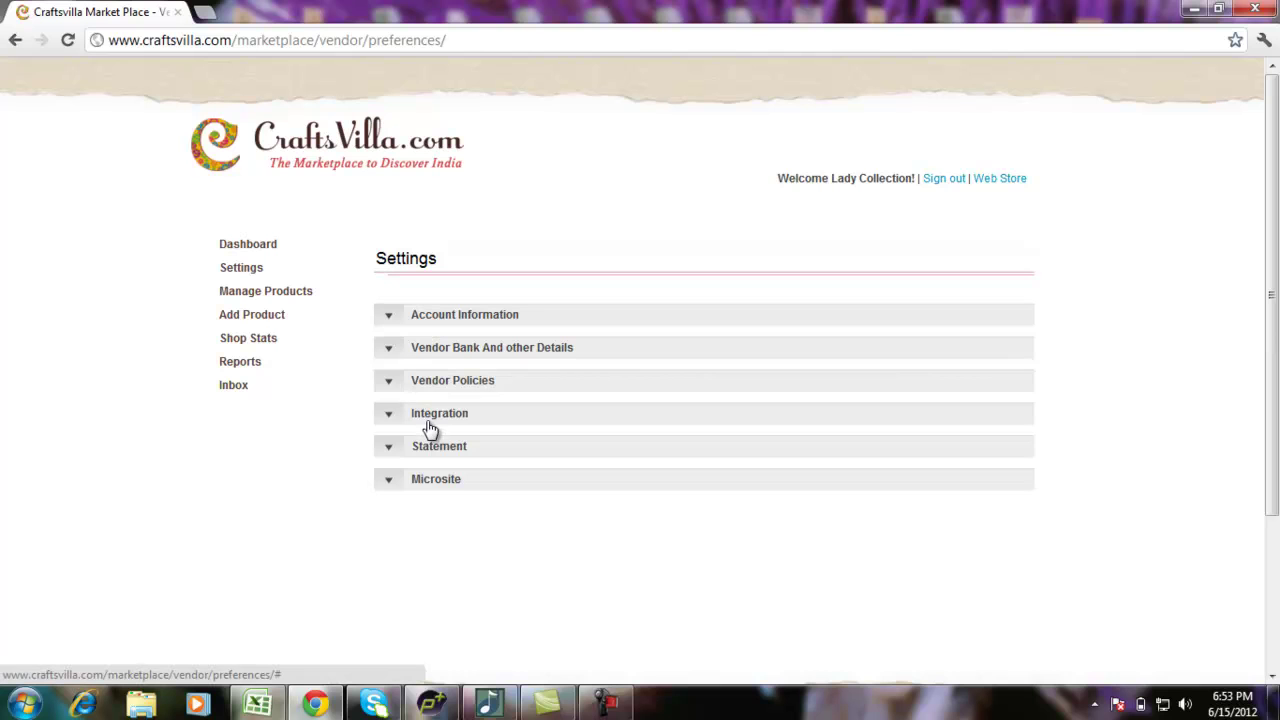
{"action": "left_click", "coordinate": [390, 322]}
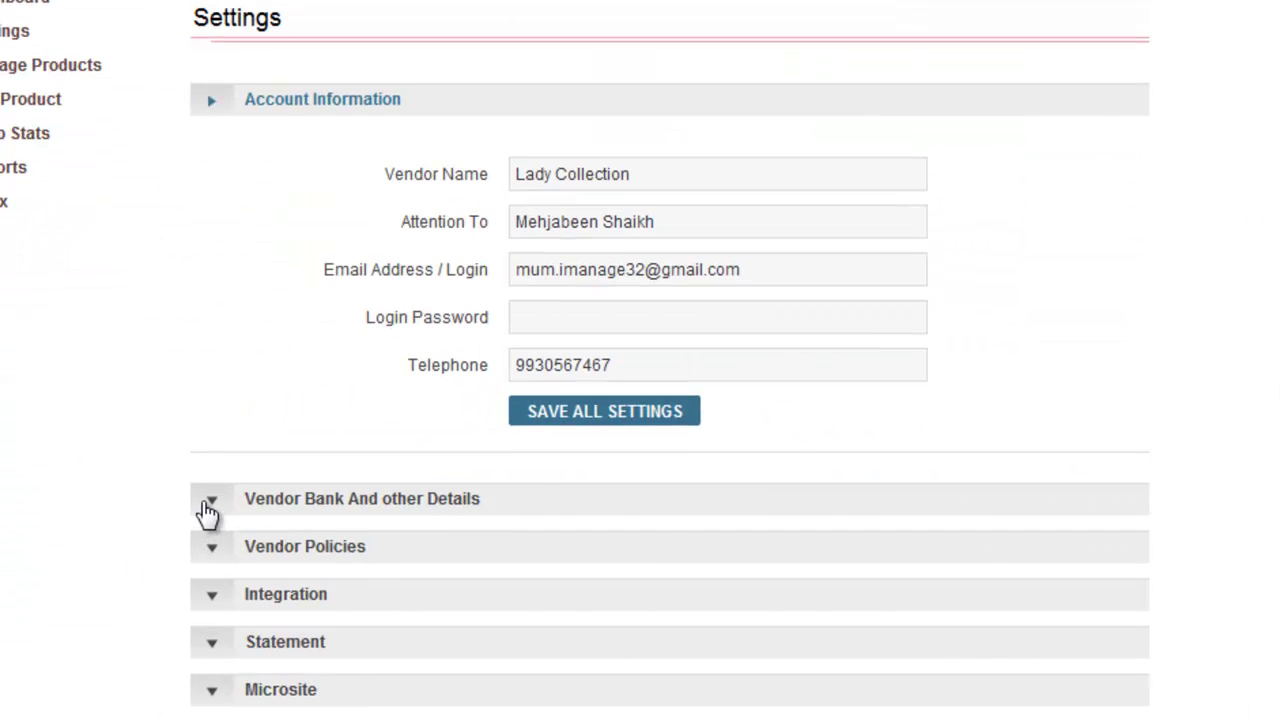
{"action": "left_click", "coordinate": [207, 508]}
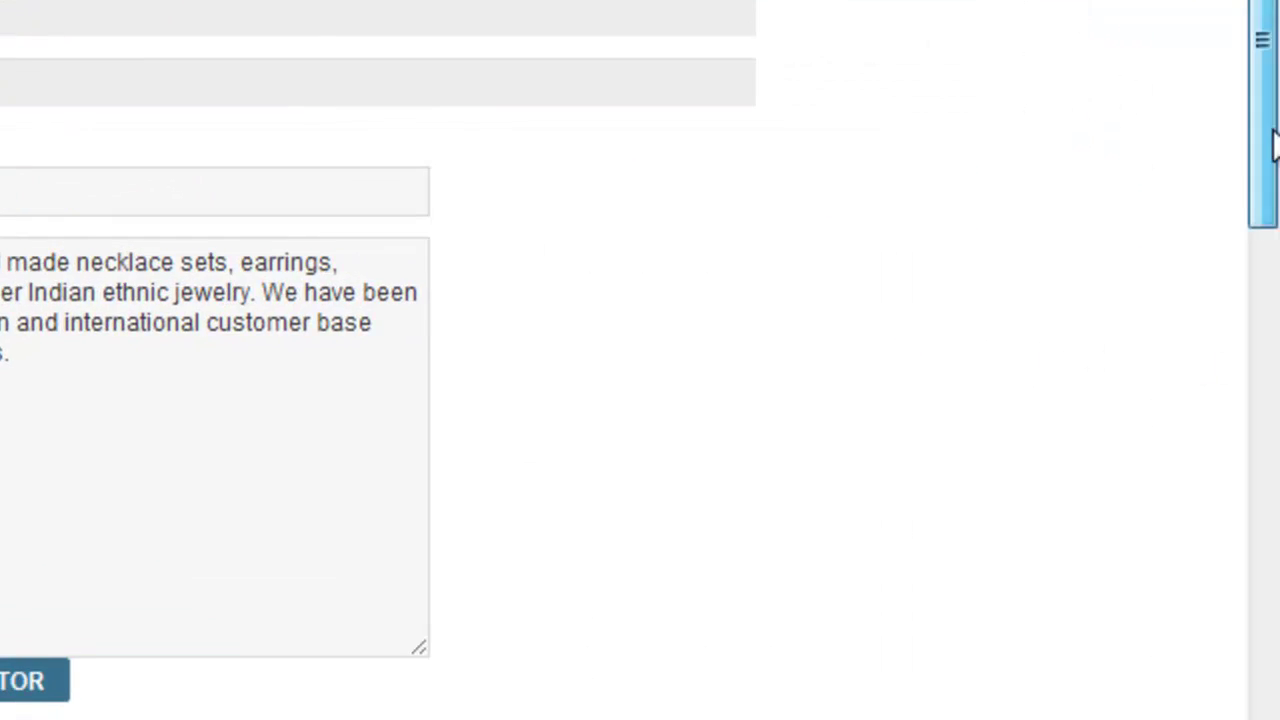
{"action": "scroll", "coordinate": [1262, 140], "scroll_direction": "down", "scroll_amount": 3}
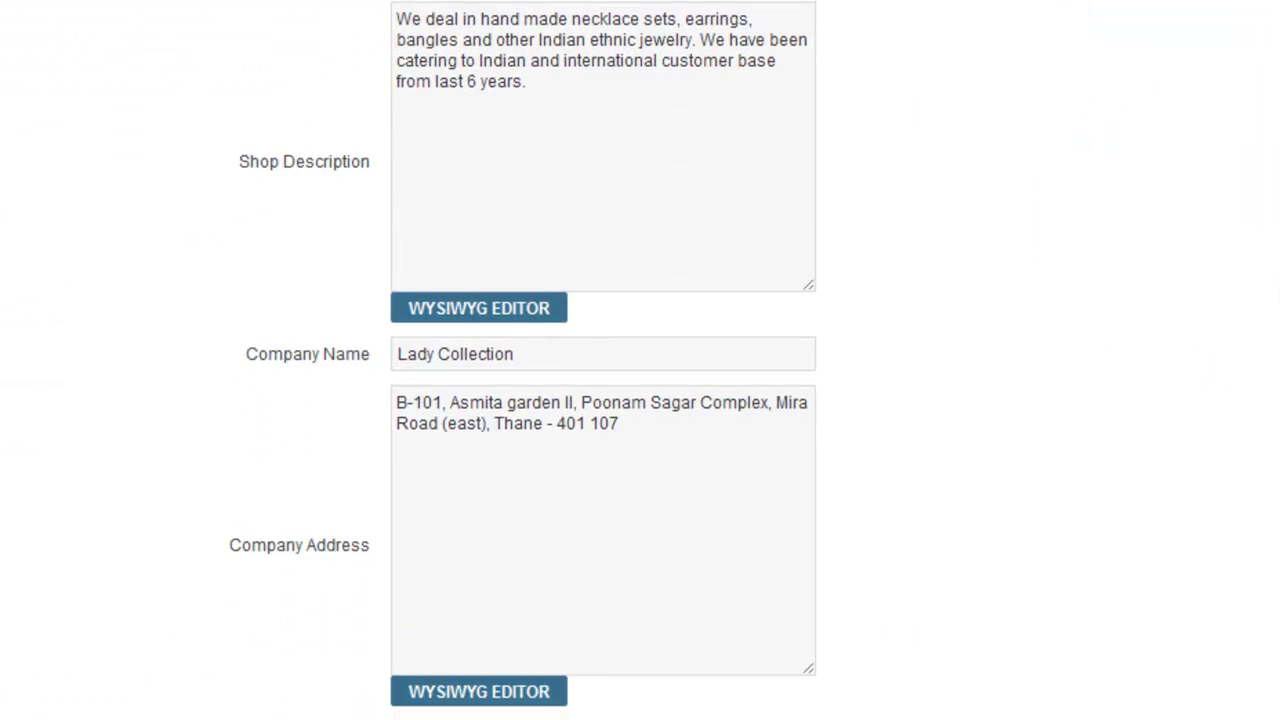
{"action": "scroll", "coordinate": [428, 435], "scroll_direction": "down", "scroll_amount": 4}
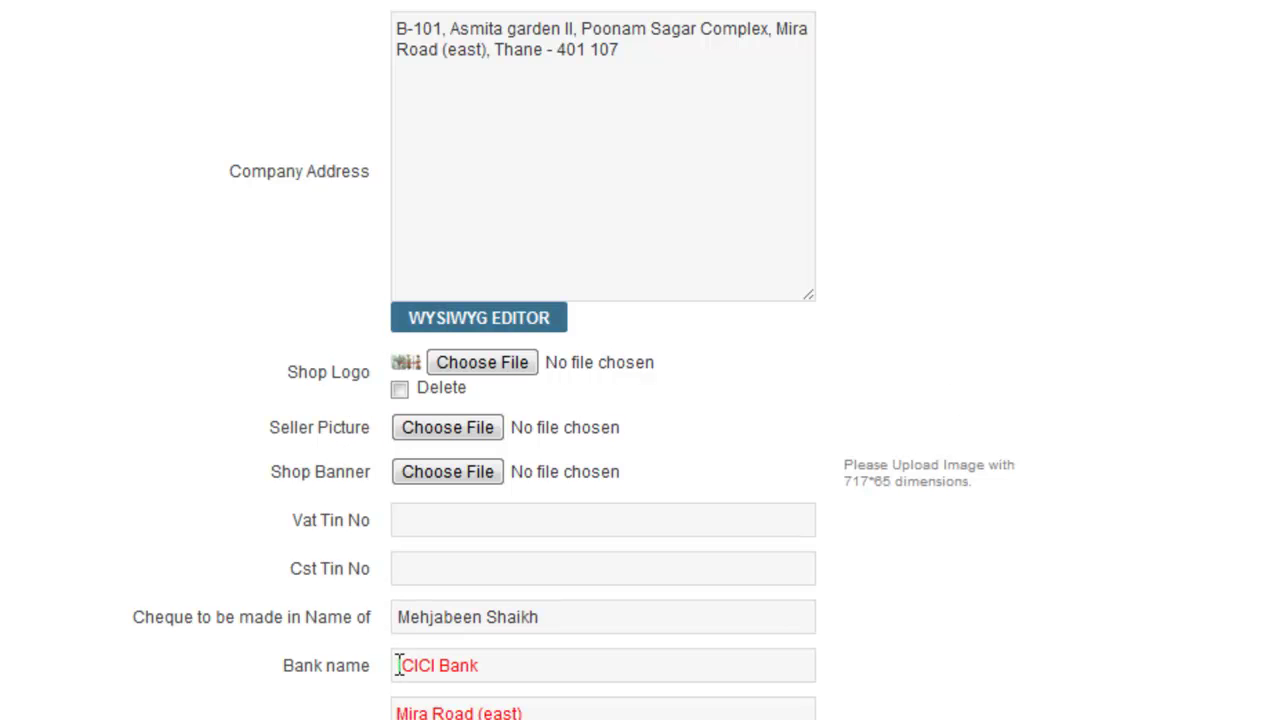
Review the remaining bank and contact fields of the vendor details, and examine the return and shipping settings under Vendor Policies
{"action": "left_click_drag", "start_coordinate": [1266, 374], "coordinate": [1276, 482]}
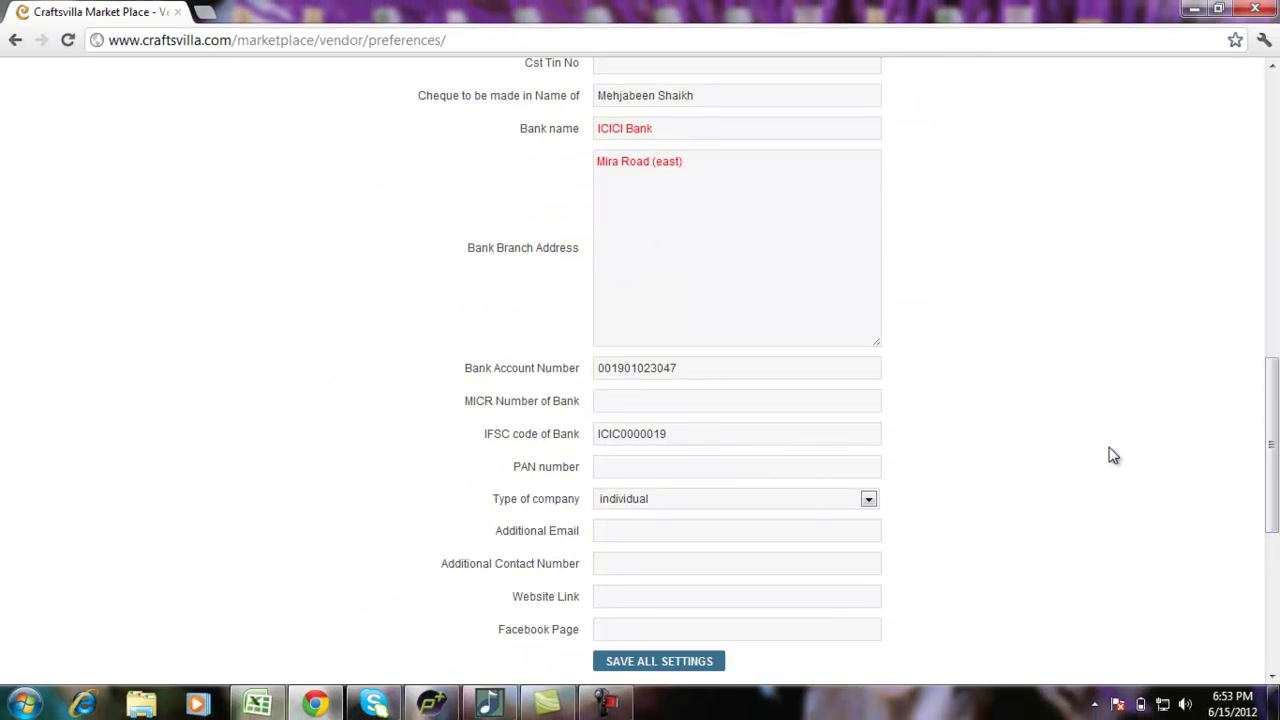
{"action": "left_click_drag", "start_coordinate": [1276, 413], "coordinate": [1276, 487]}
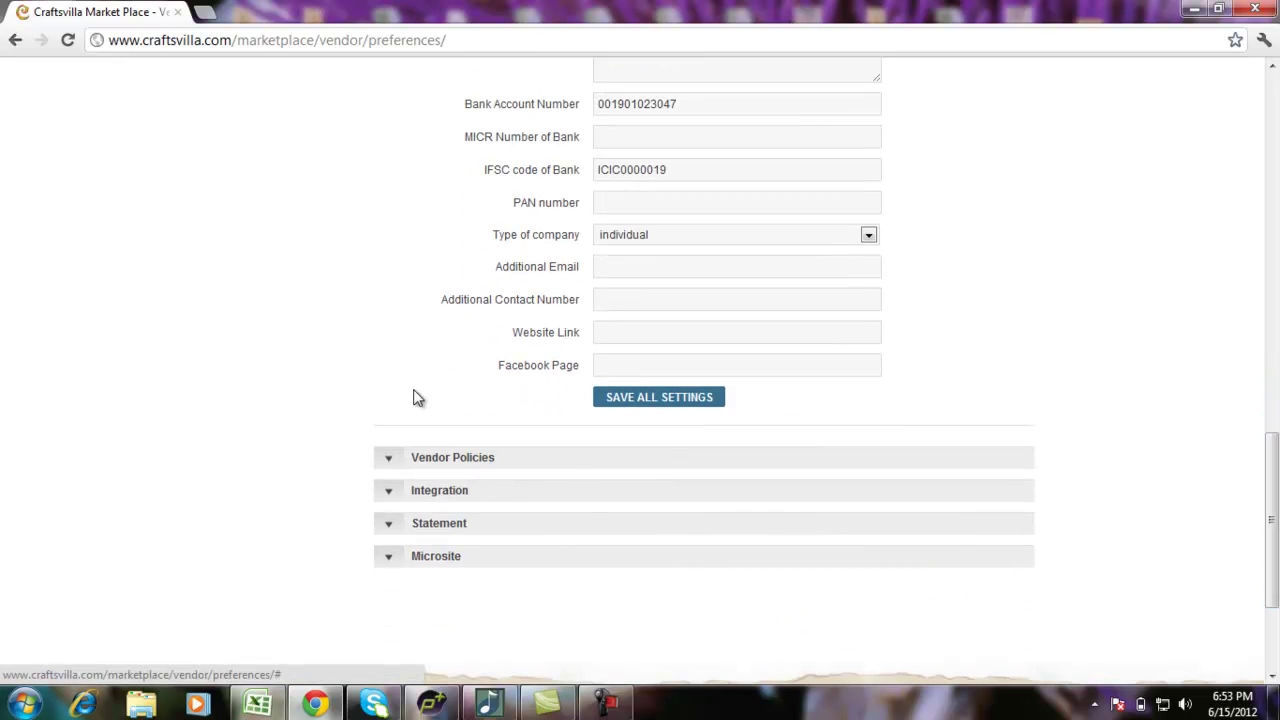
{"action": "left_click", "coordinate": [389, 465]}
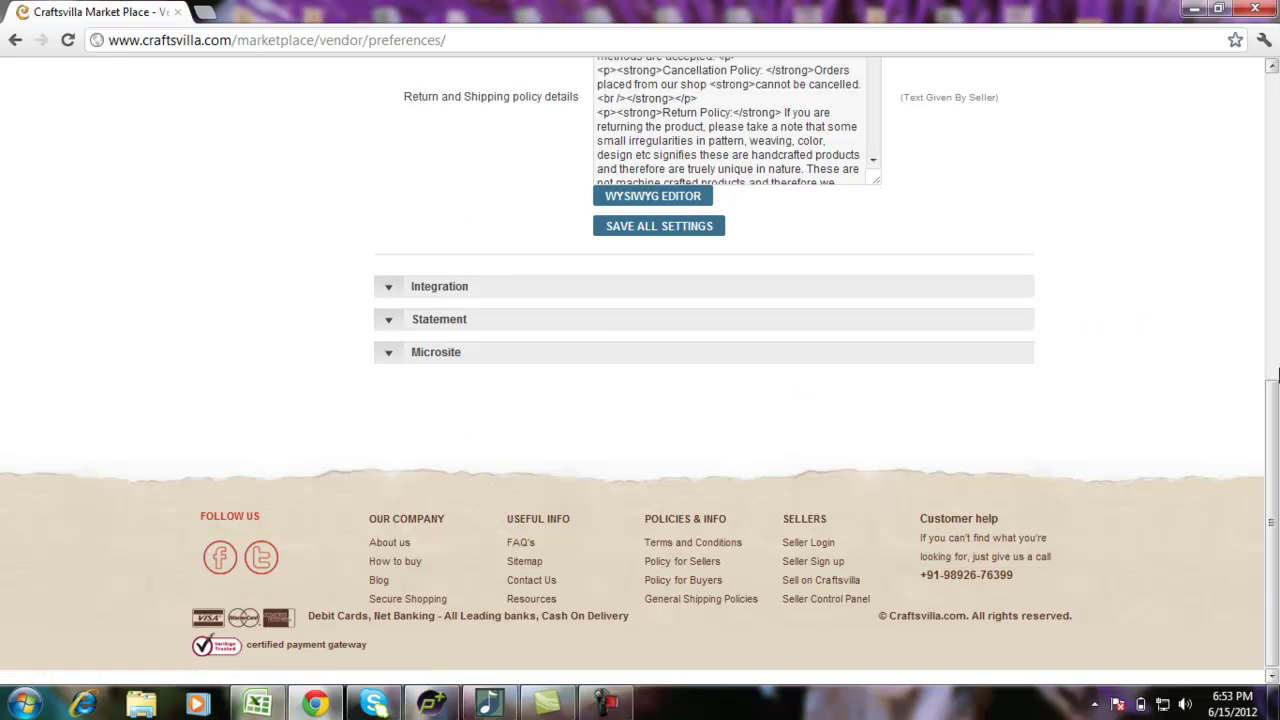
{"action": "left_click_drag", "start_coordinate": [1275, 416], "coordinate": [1275, 240]}
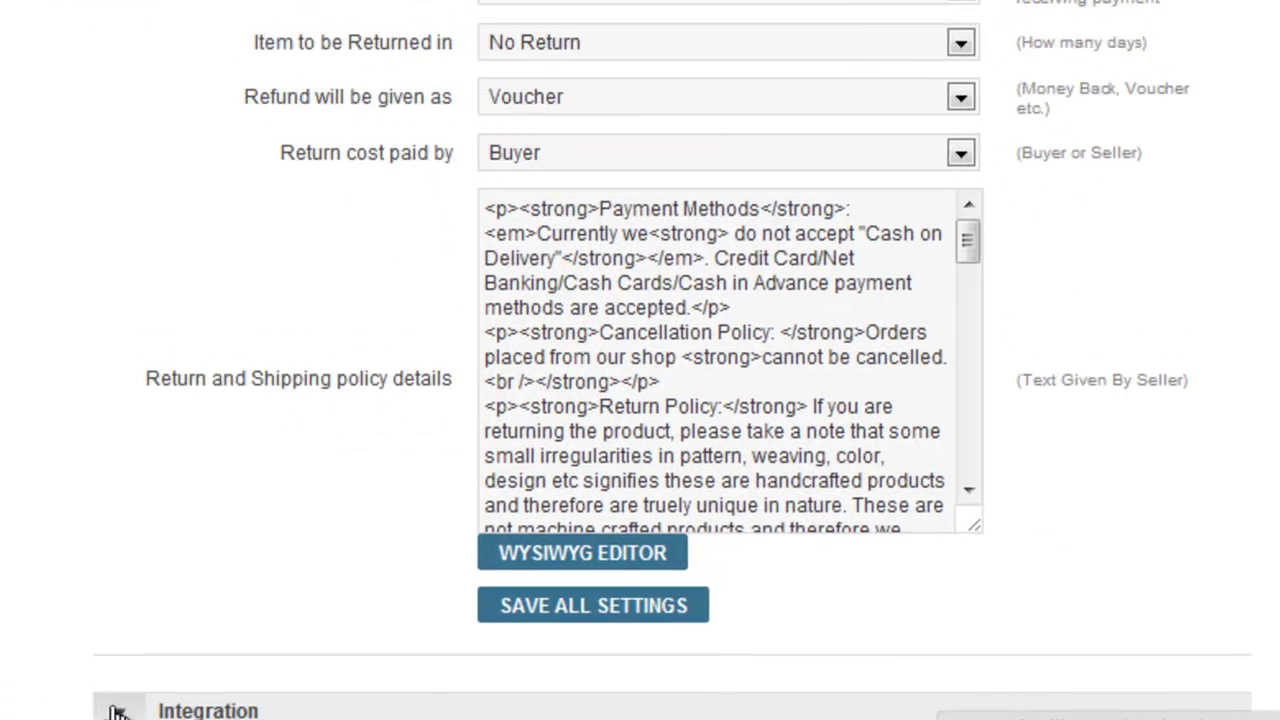
Review the Integration, Statement and Microsite sections of the settings, and open Shop Stats
{"action": "left_click", "coordinate": [118, 680]}
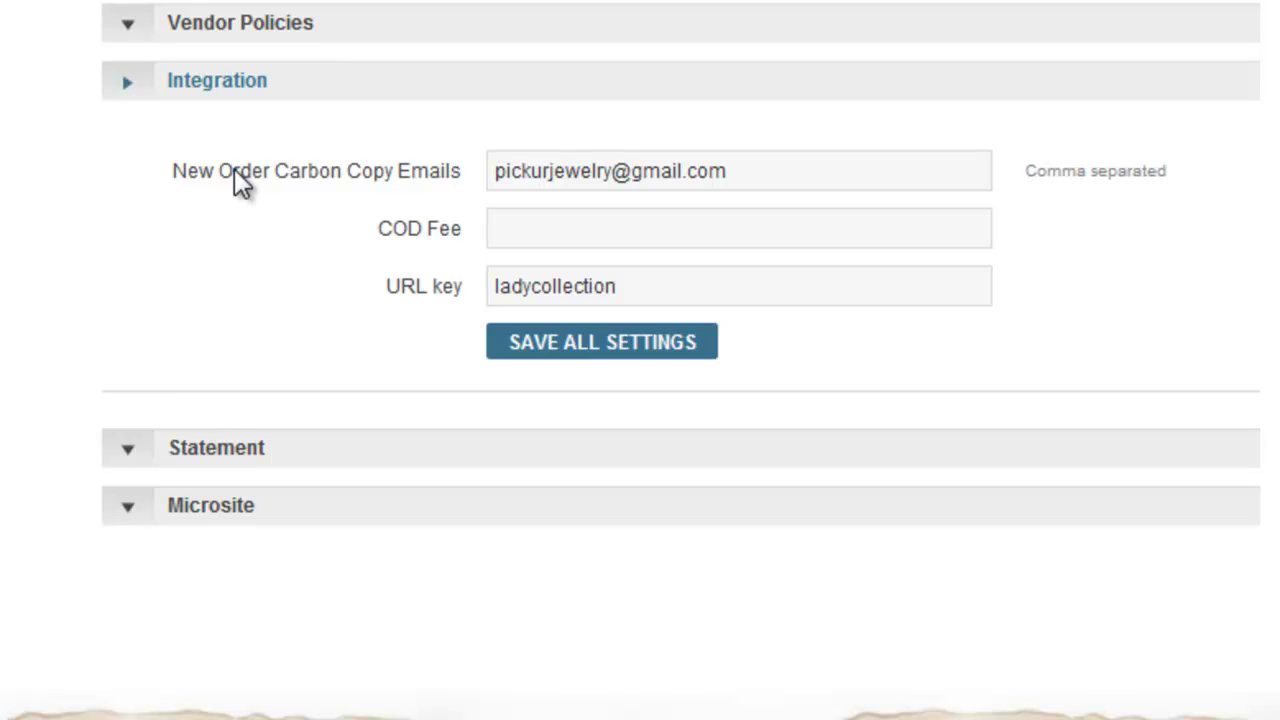
{"action": "left_click", "coordinate": [123, 455]}
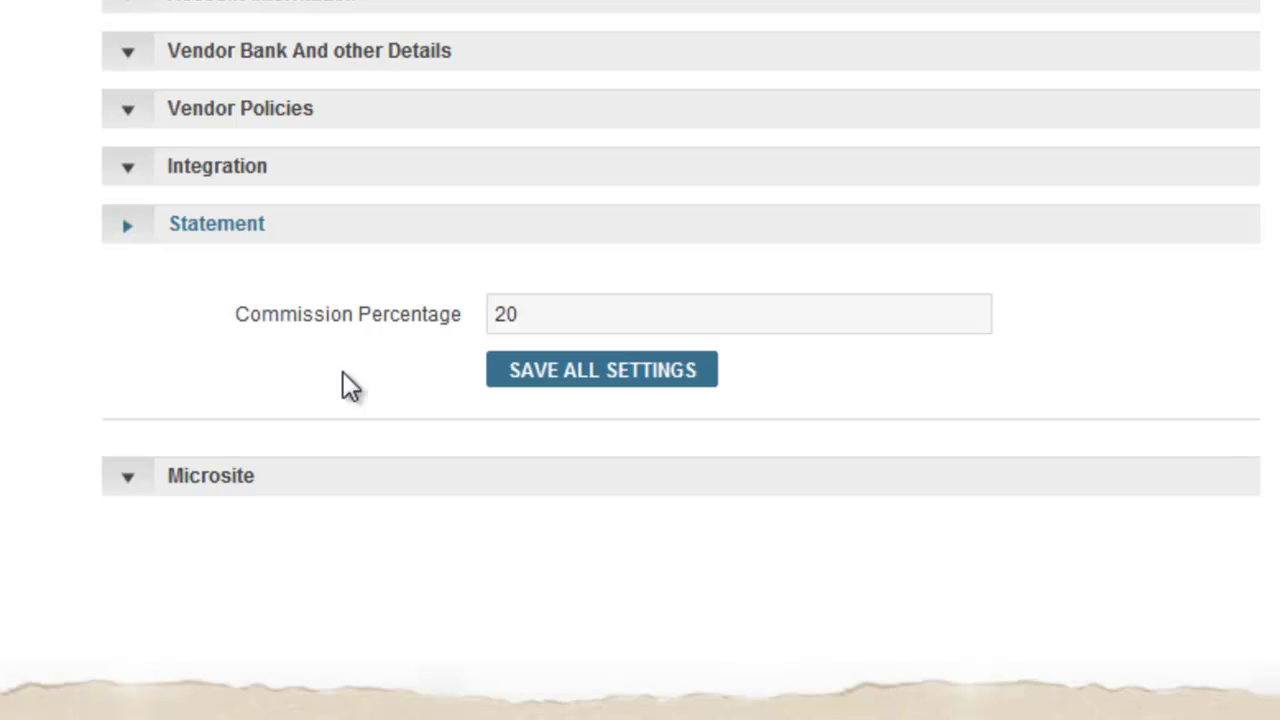
{"action": "left_click", "coordinate": [127, 478]}
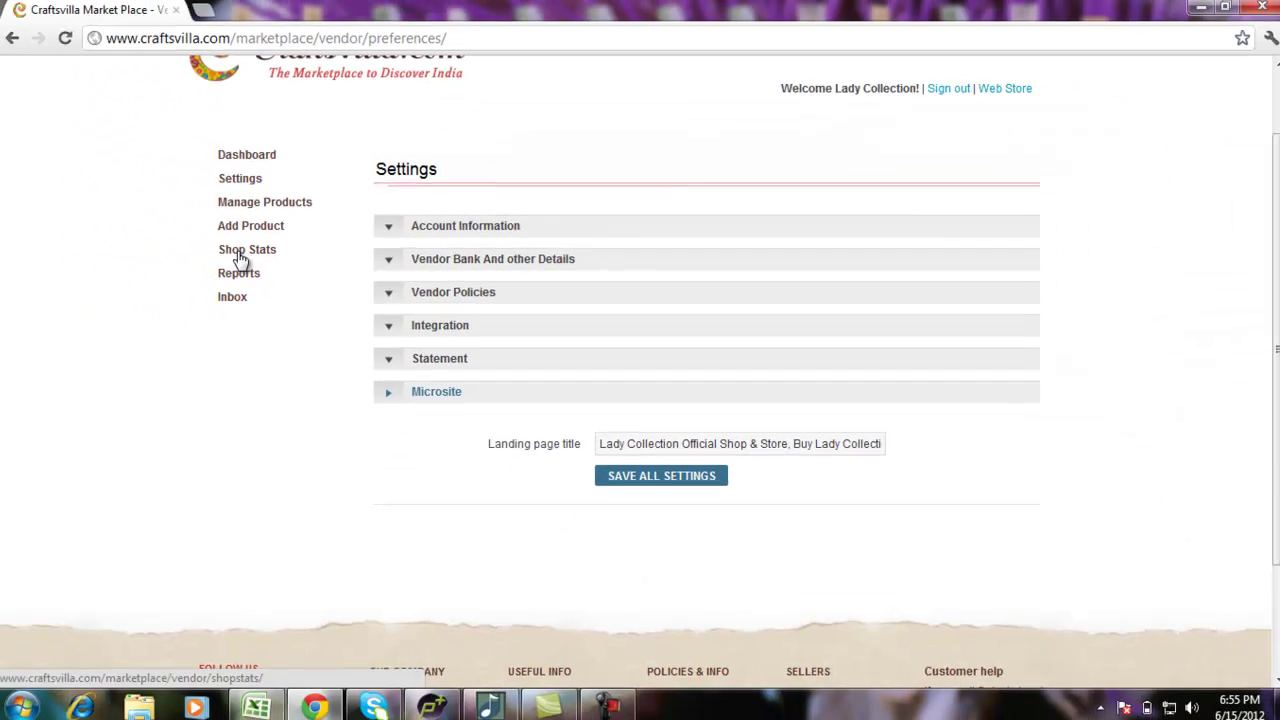
{"action": "left_click", "coordinate": [168, 248]}
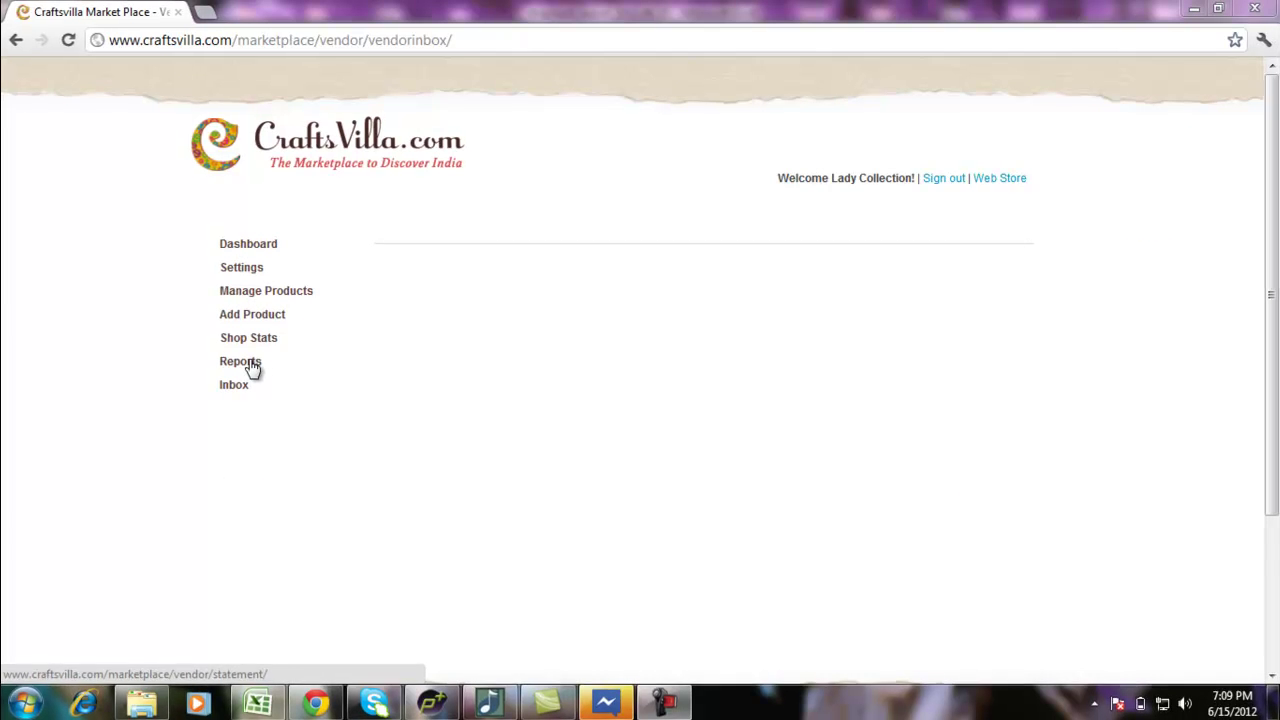
Generate a shipment sale report in Reports for orders from 06/1/12 to 06/15/12
{"action": "left_click", "coordinate": [254, 366]}
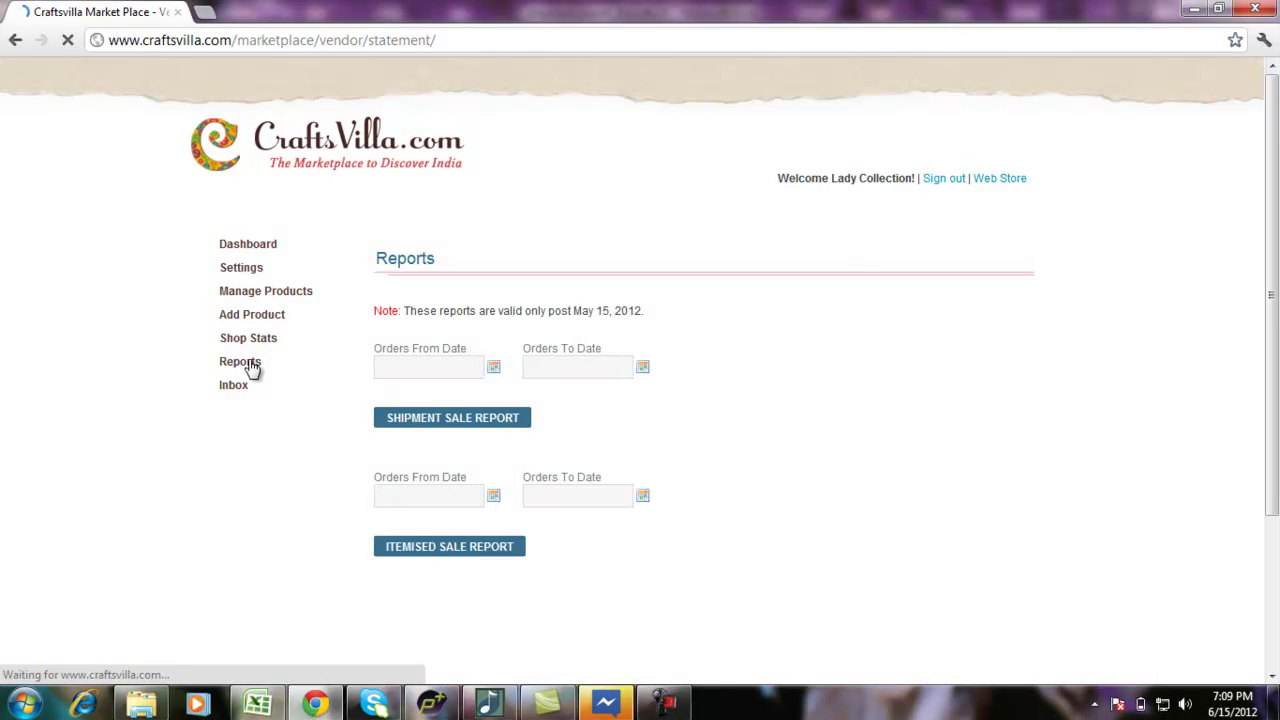
{"action": "left_click", "coordinate": [493, 368]}
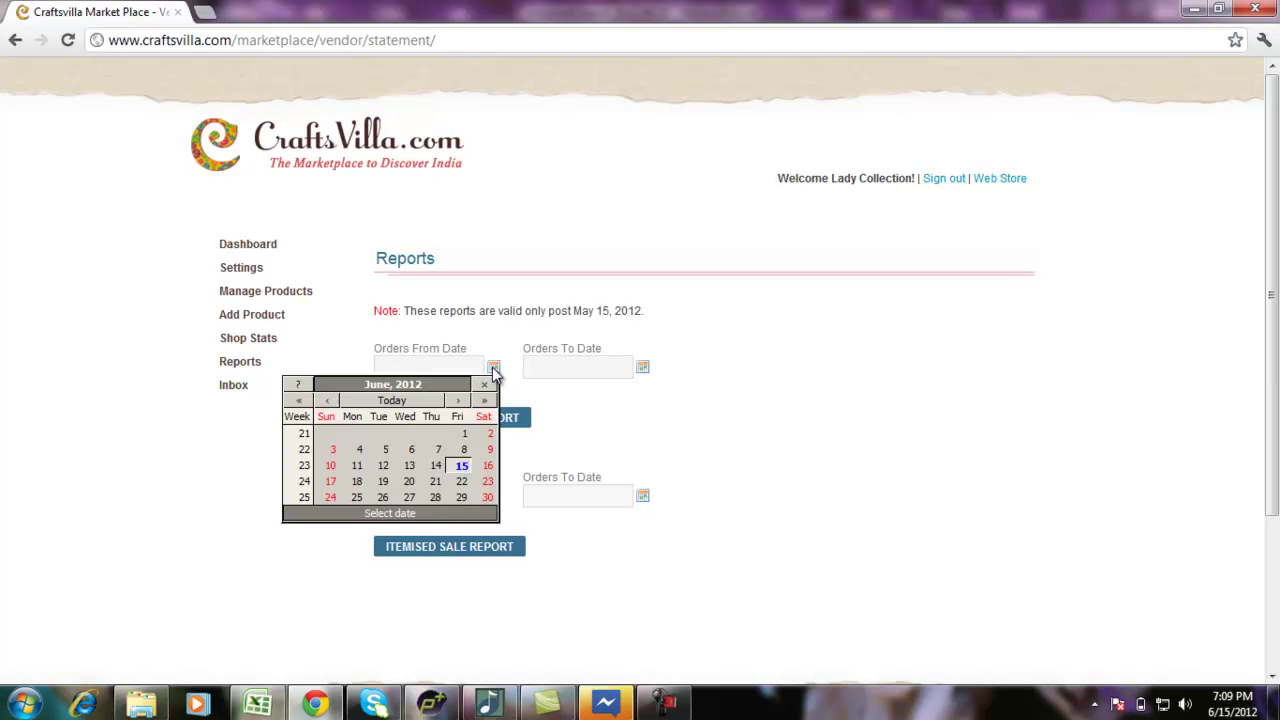
{"action": "left_click", "coordinate": [464, 433]}
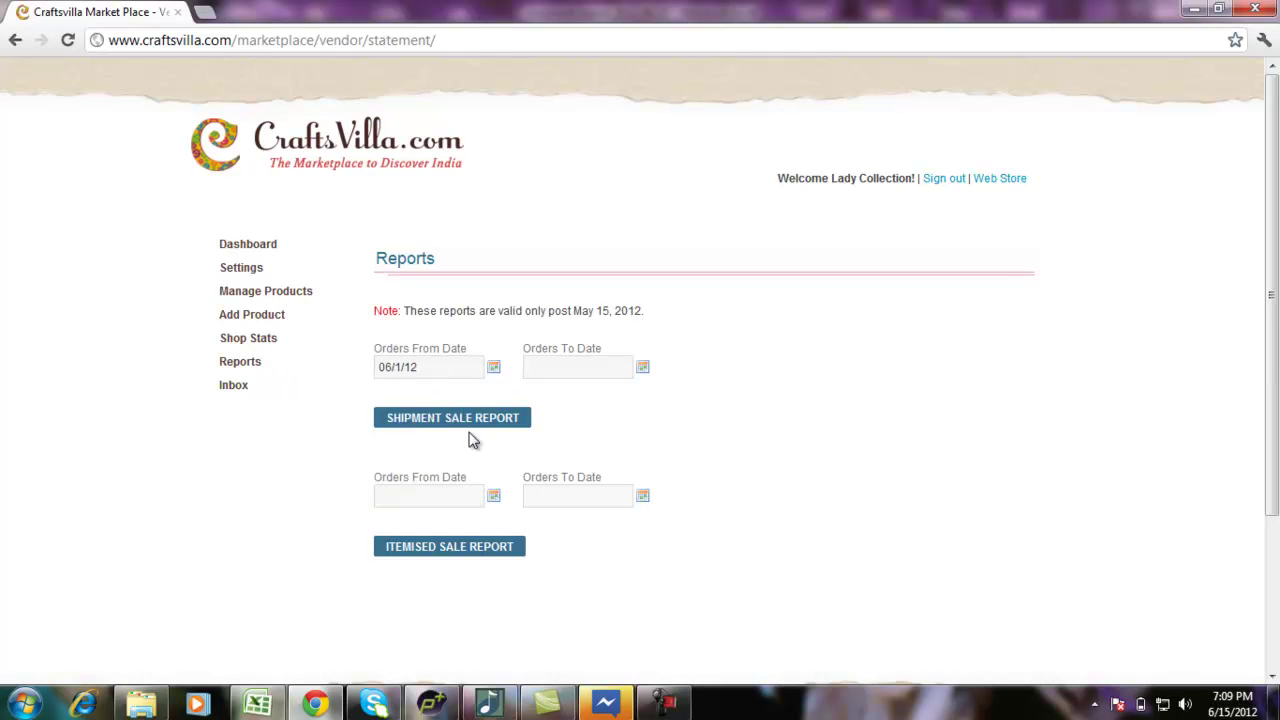
{"action": "left_click", "coordinate": [642, 368]}
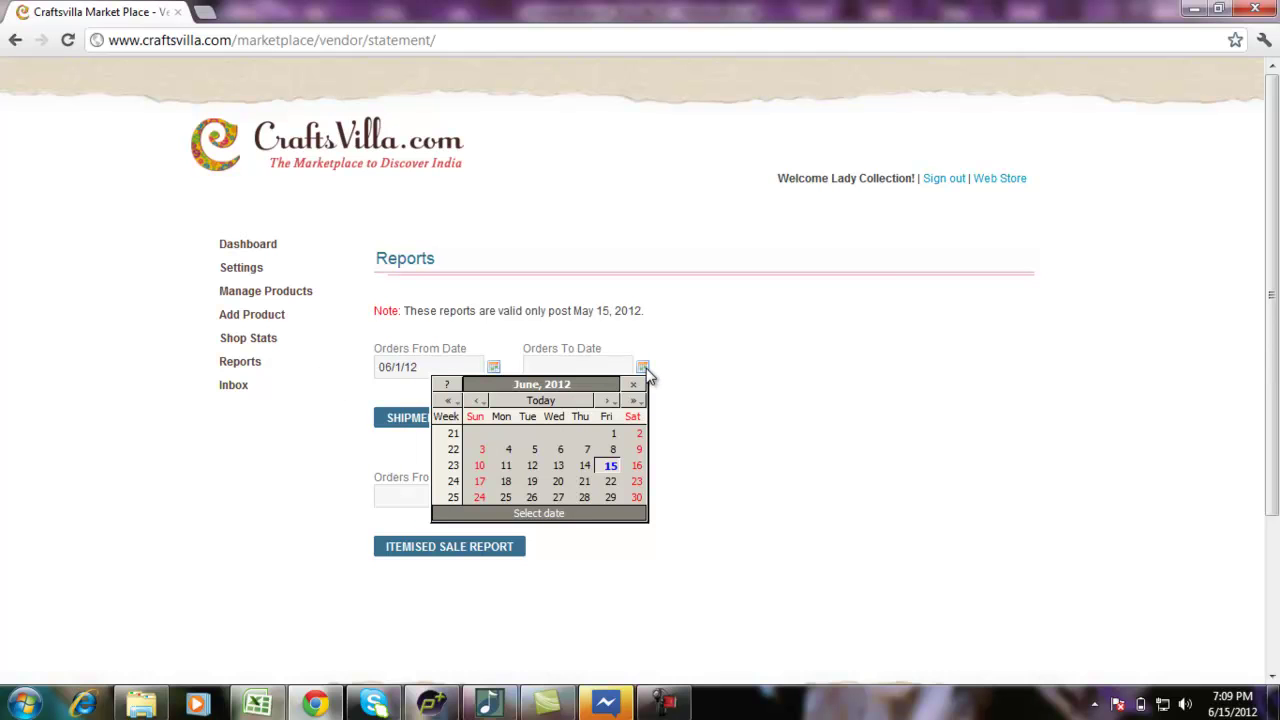
{"action": "left_click", "coordinate": [612, 465]}
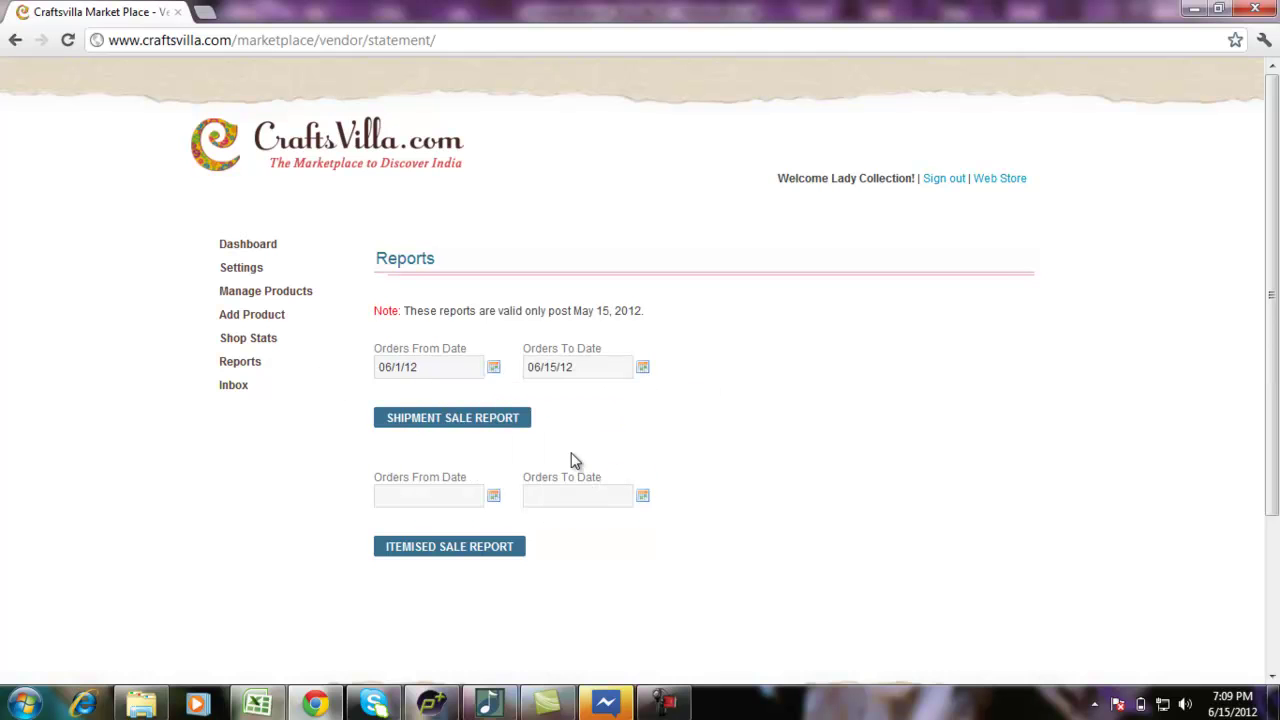
{"action": "left_click", "coordinate": [489, 426]}
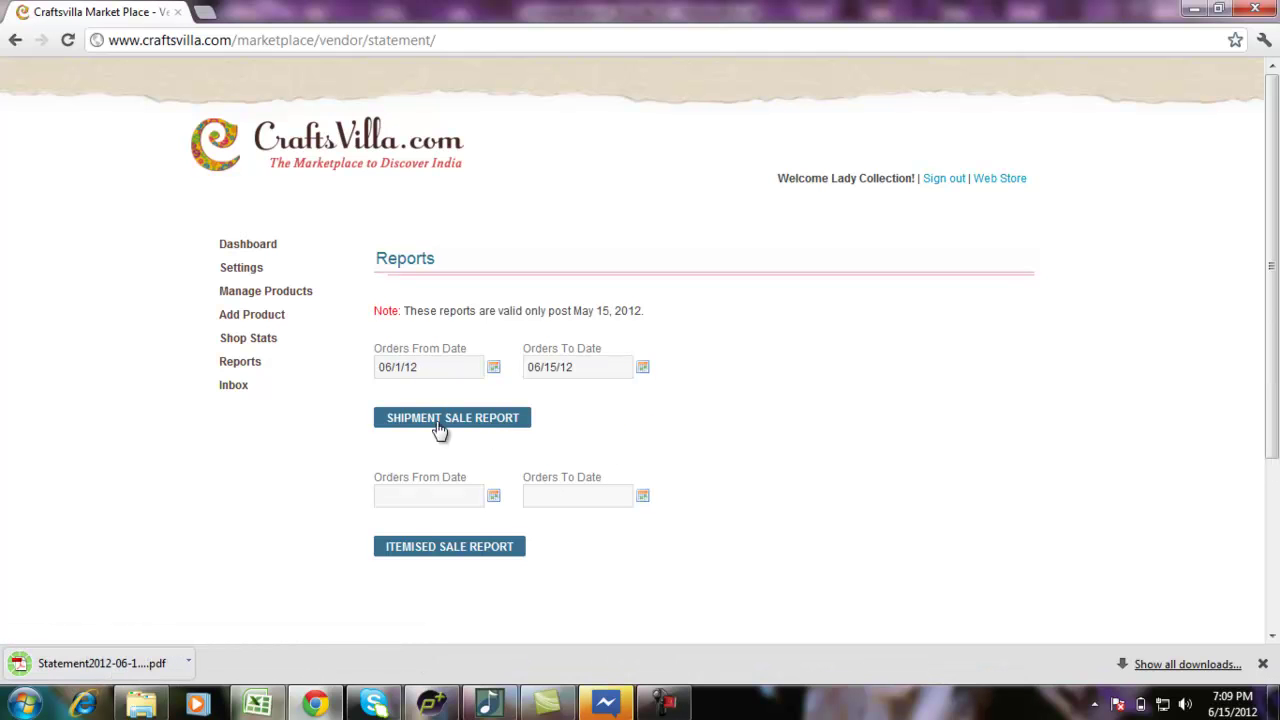
Examine the shipments, commission and total payment in the downloaded statement PDF, close it and open the vendor Inbox
{"action": "left_click", "coordinate": [136, 666]}
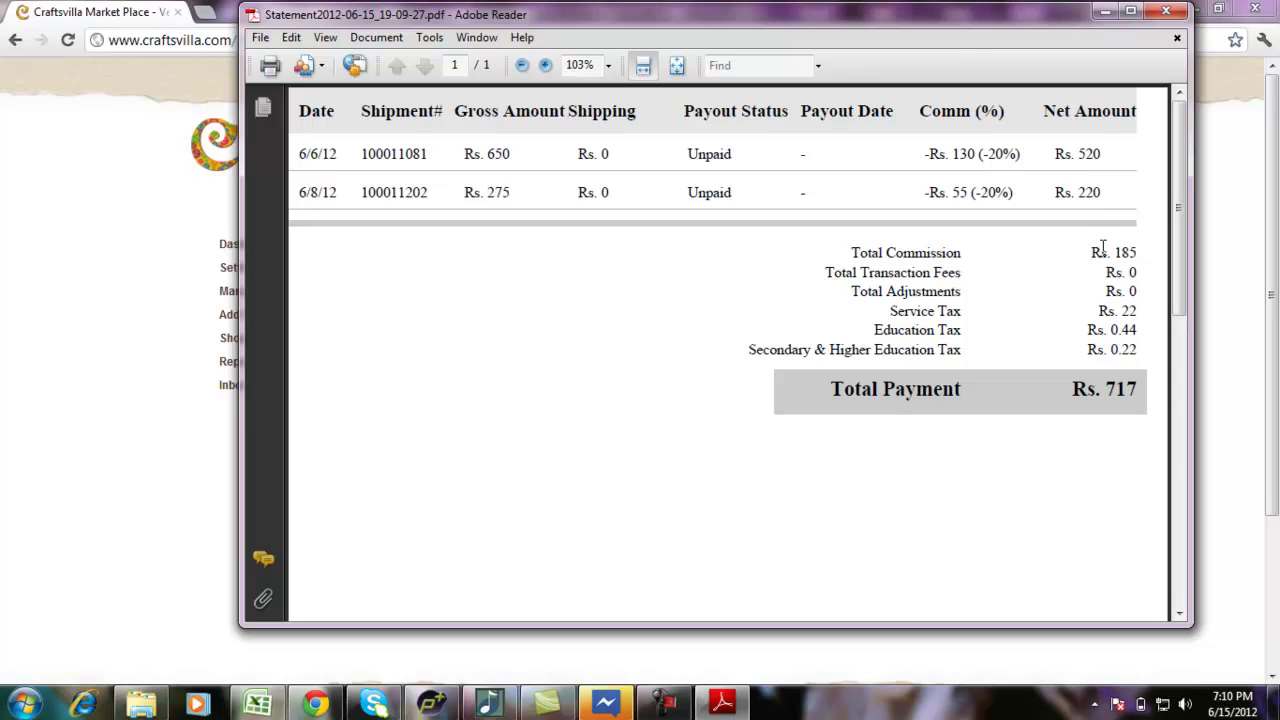
{"action": "left_click", "coordinate": [1166, 10]}
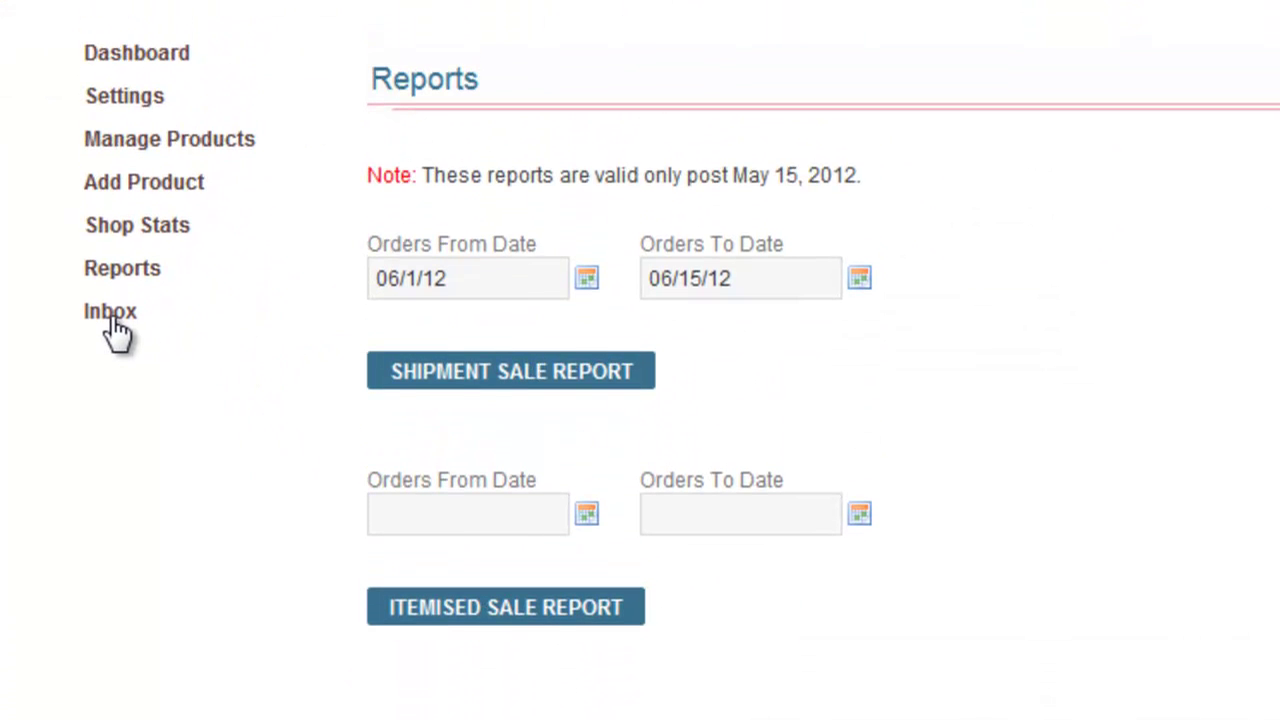
{"action": "left_click", "coordinate": [110, 312]}
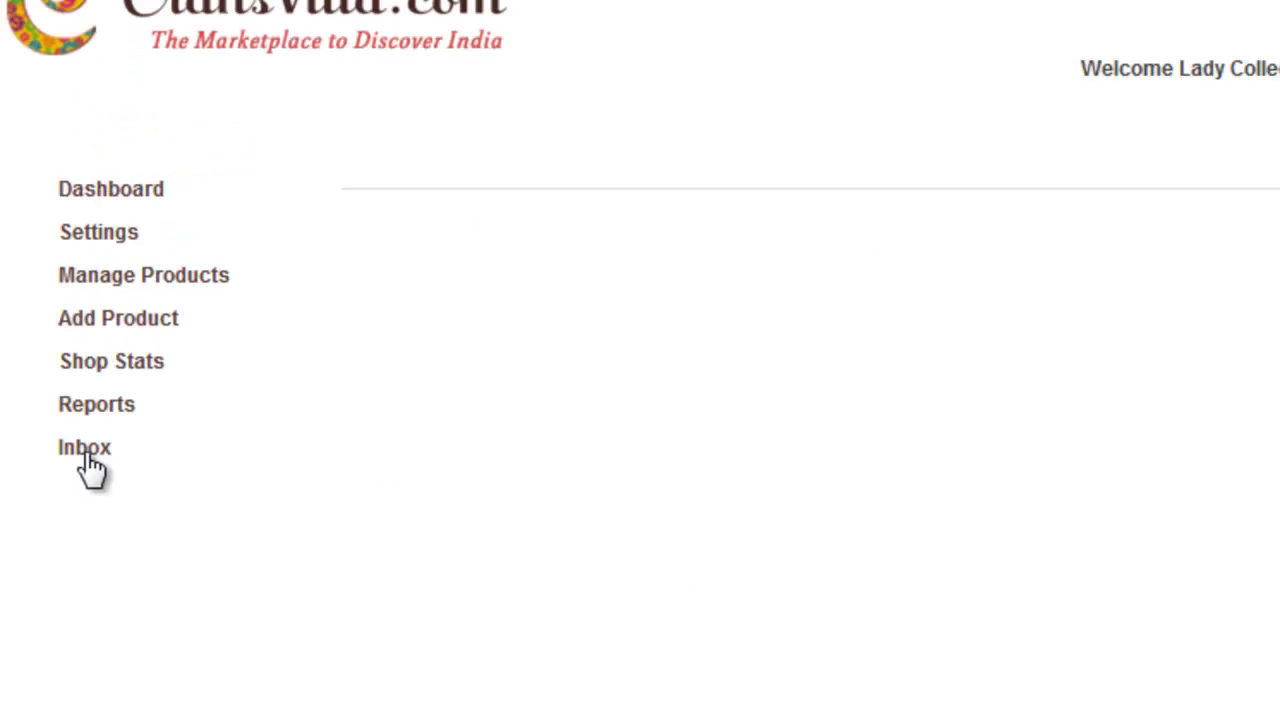